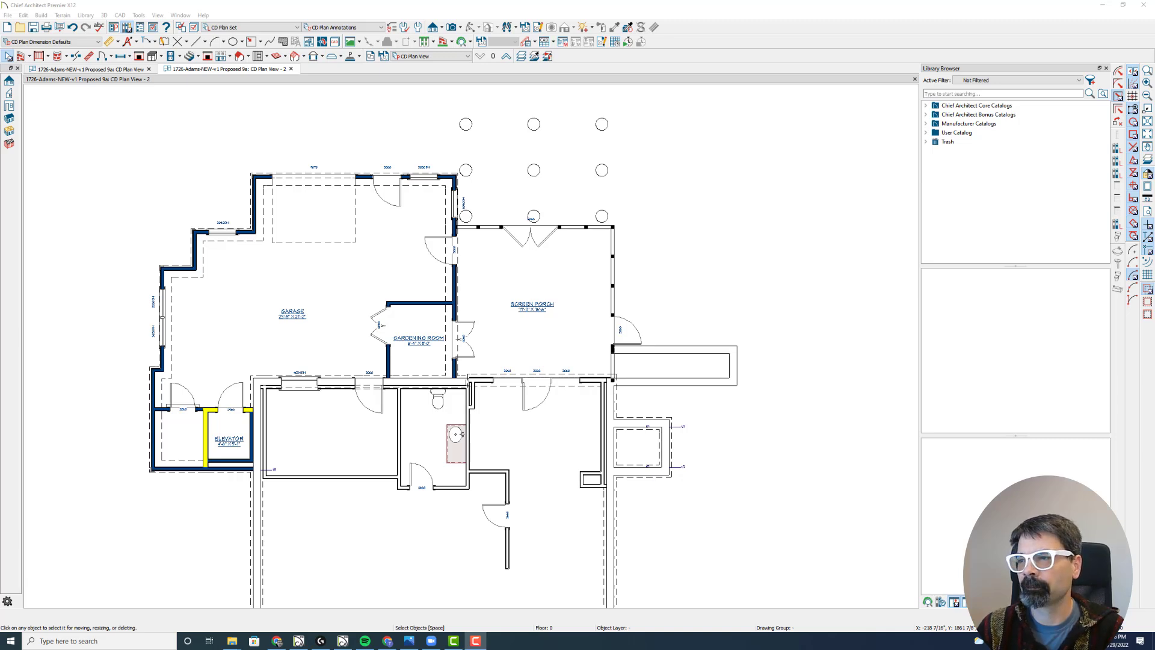
Select the Garage room, then deselect it
click(338, 291)
key(Escape)
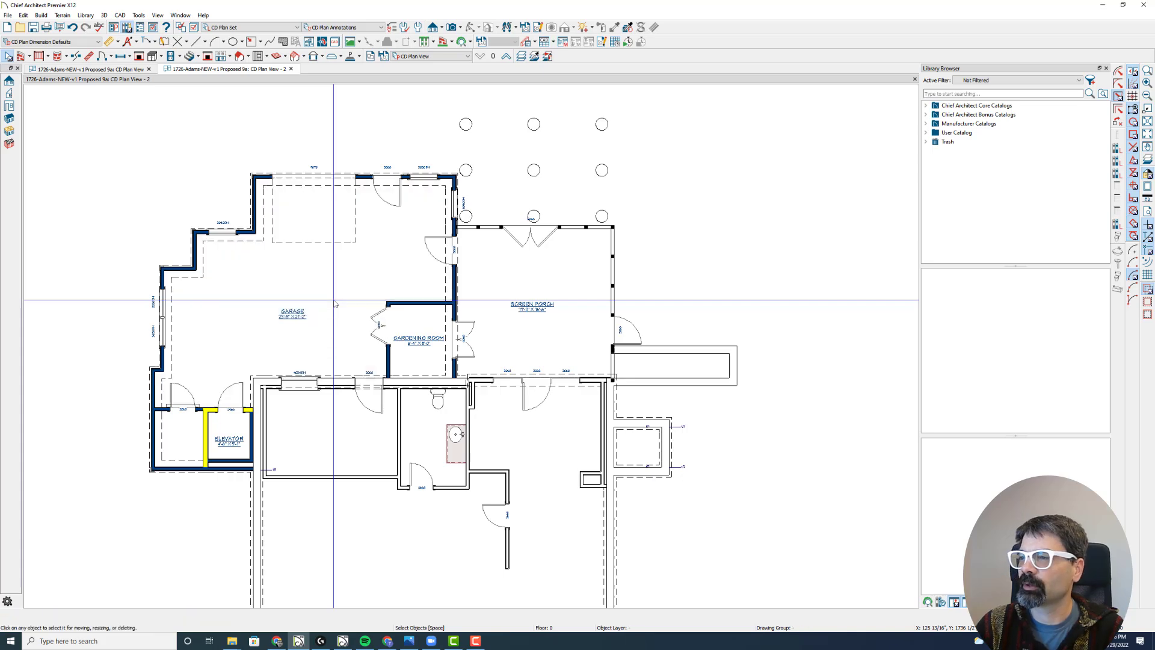
scroll(208, 421, up, 2)
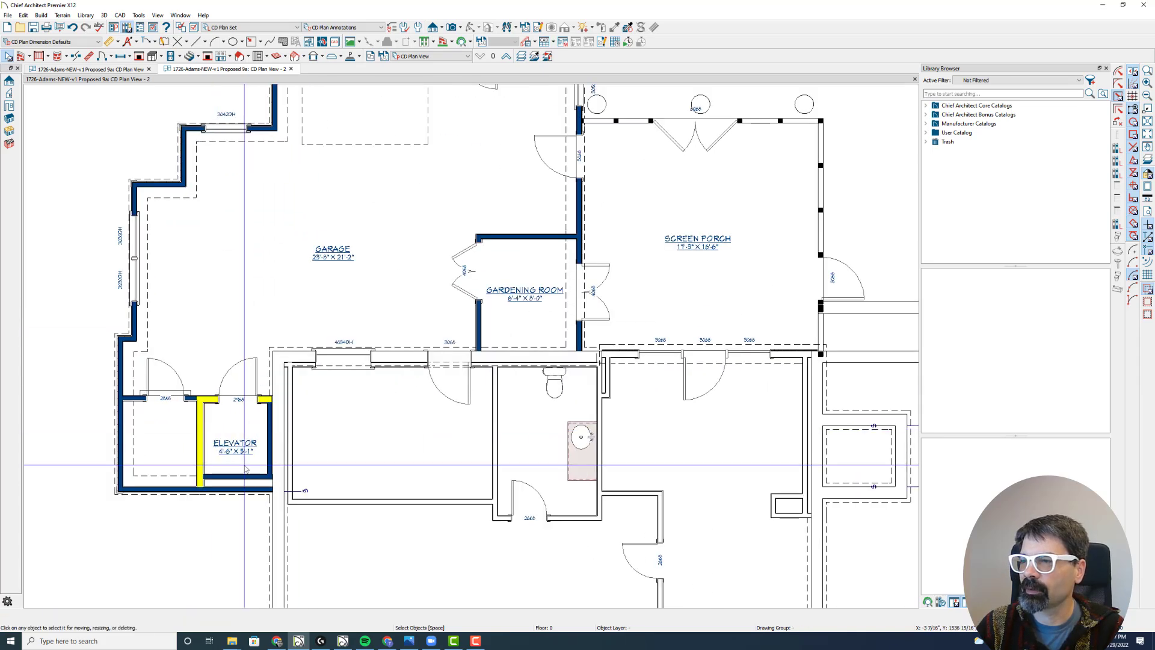
scroll(248, 468, down, 2)
scroll(300, 383, up, 2)
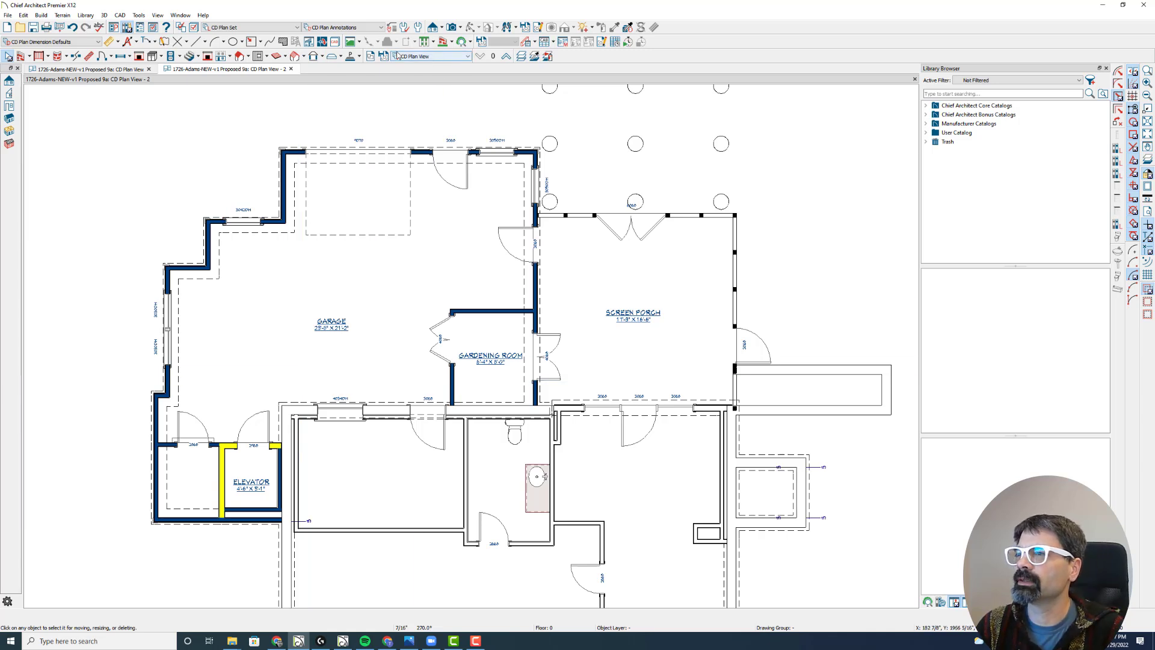
Look through the annotation set and layer set lists without changing them
click(368, 28)
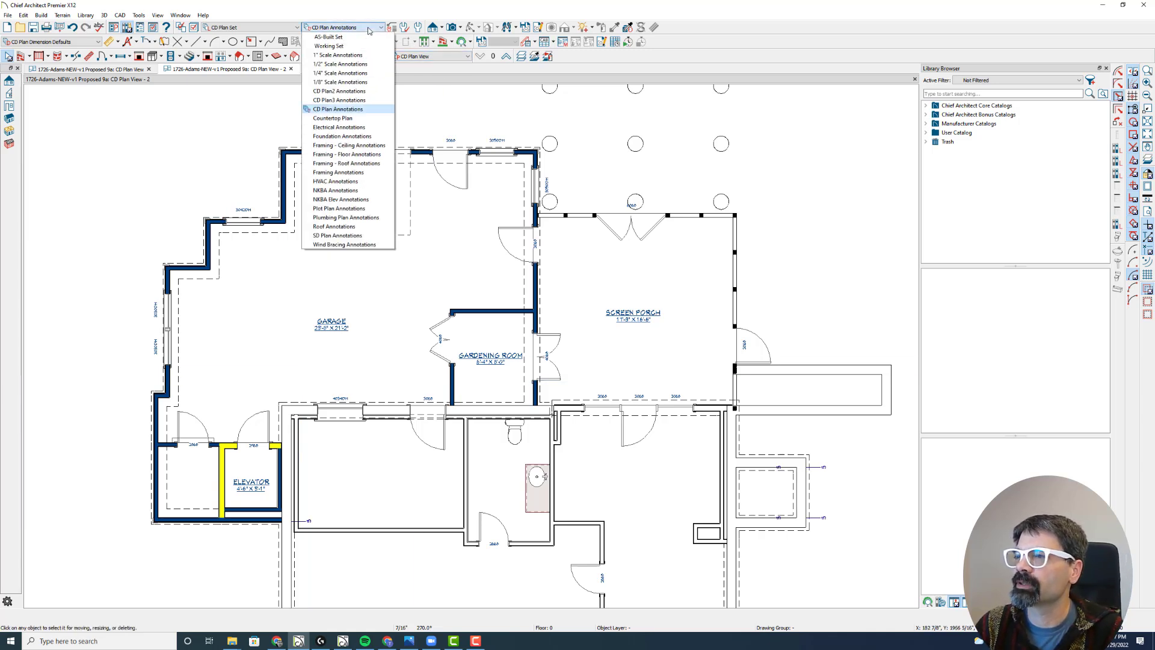
click(276, 27)
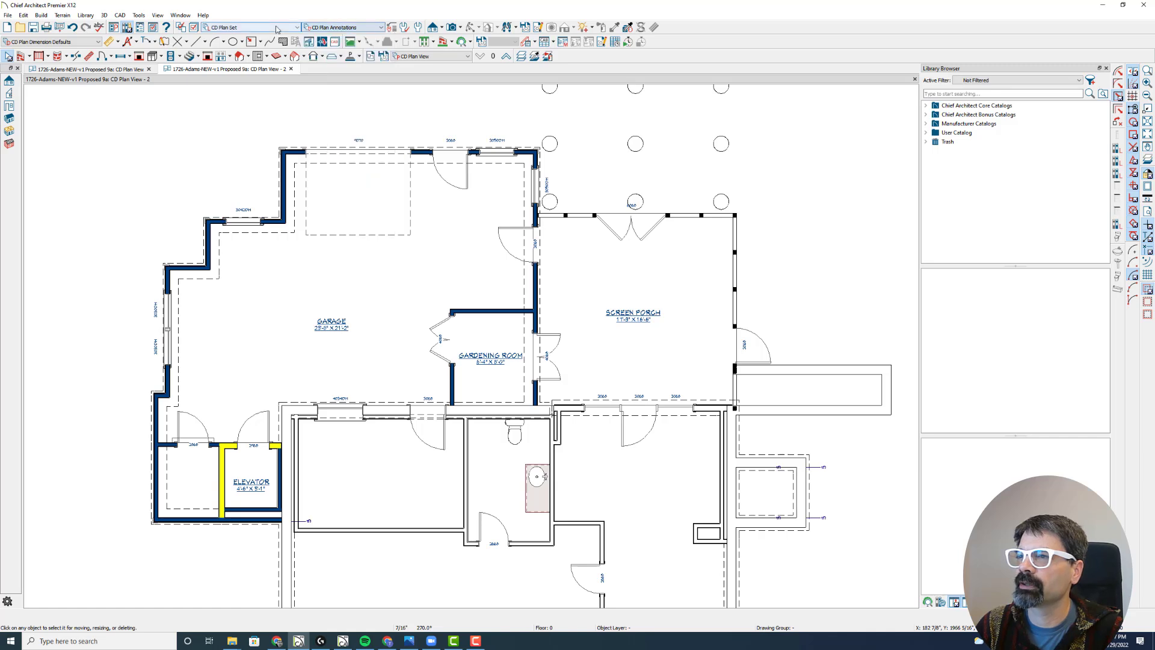
click(277, 28)
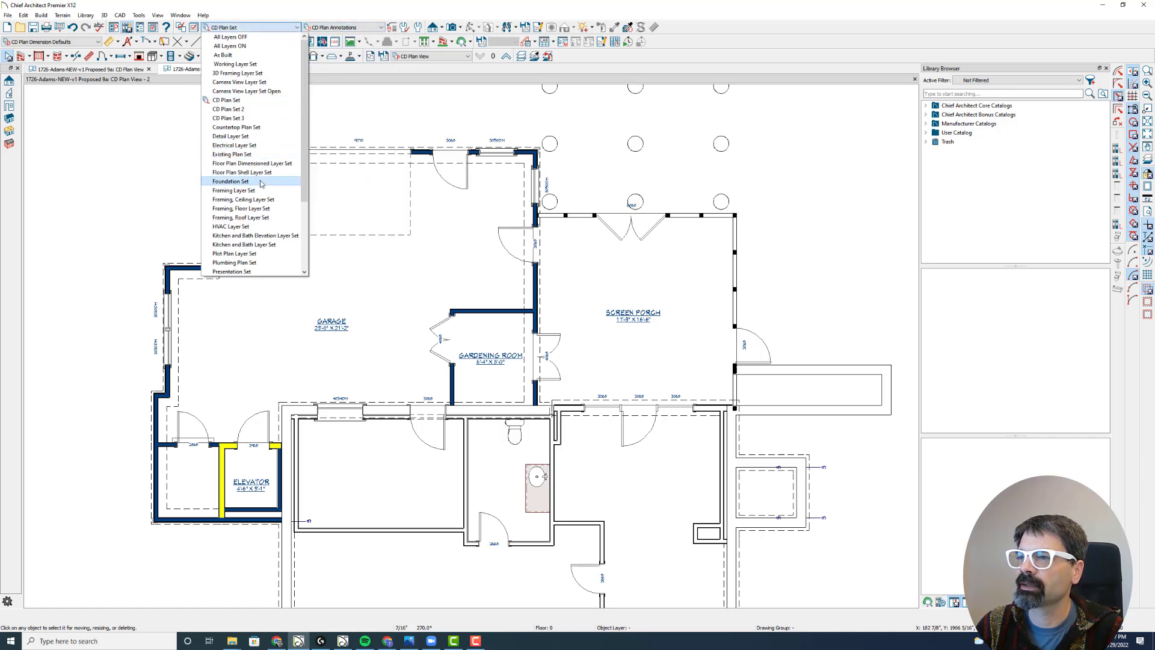
click(195, 28)
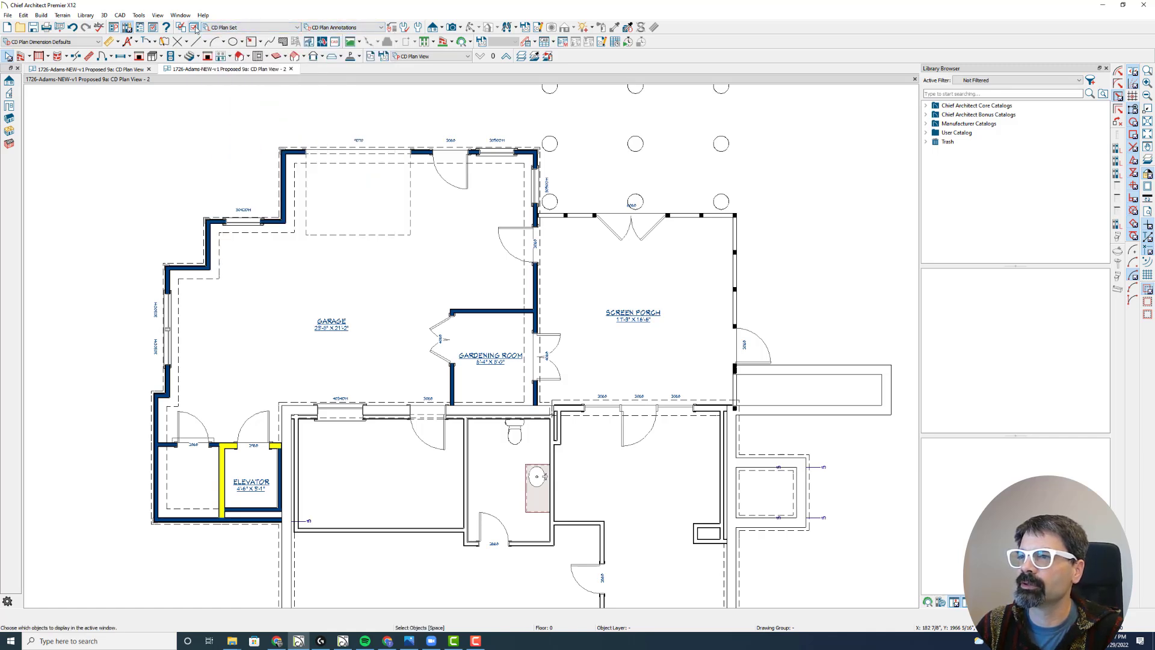
Browse the Dimensions, CAD and Text layers in Layer Display Options and cancel, then list annotation sets
click(194, 28)
key(d)
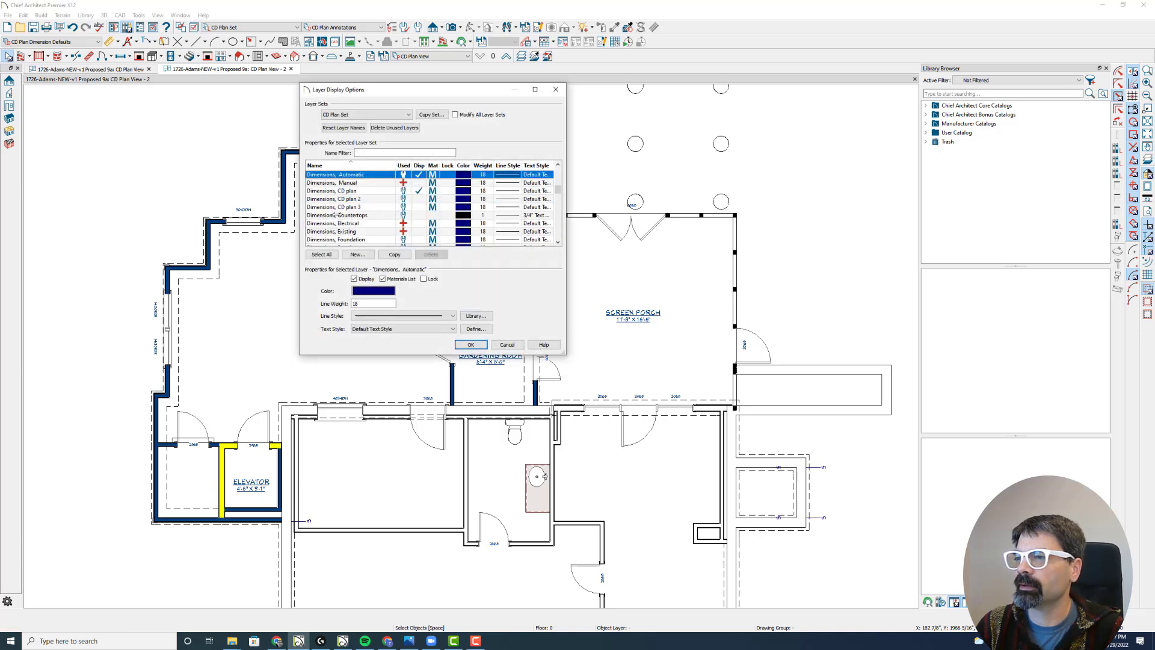
scroll(348, 208, down, 2)
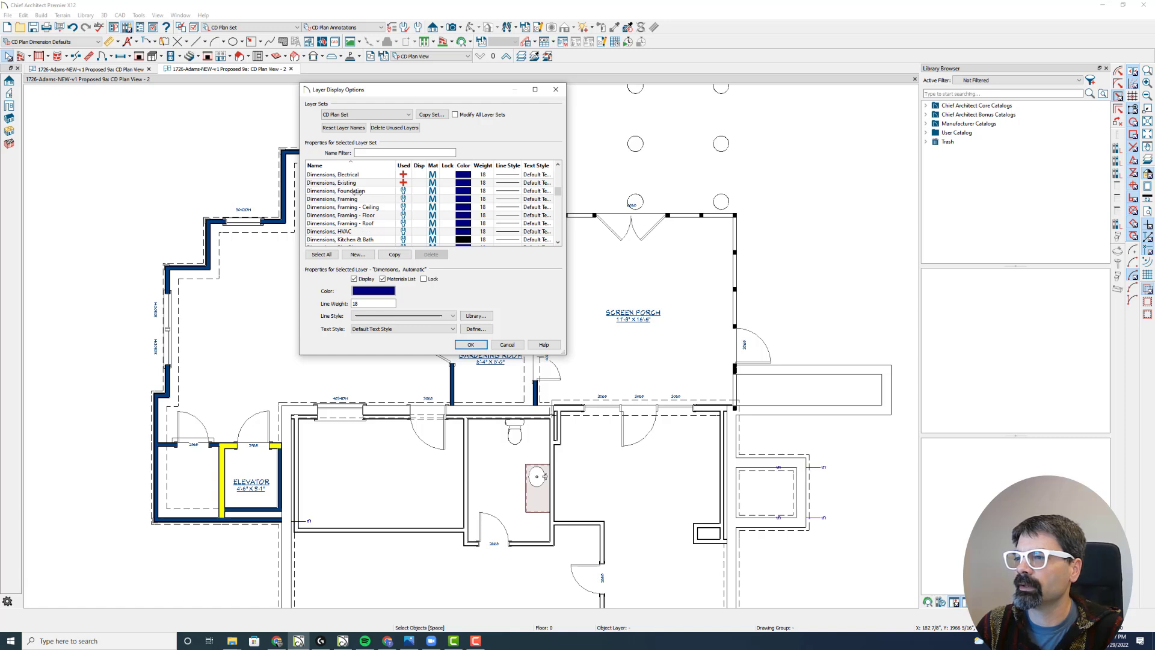
key(c)
scroll(359, 198, down, 3)
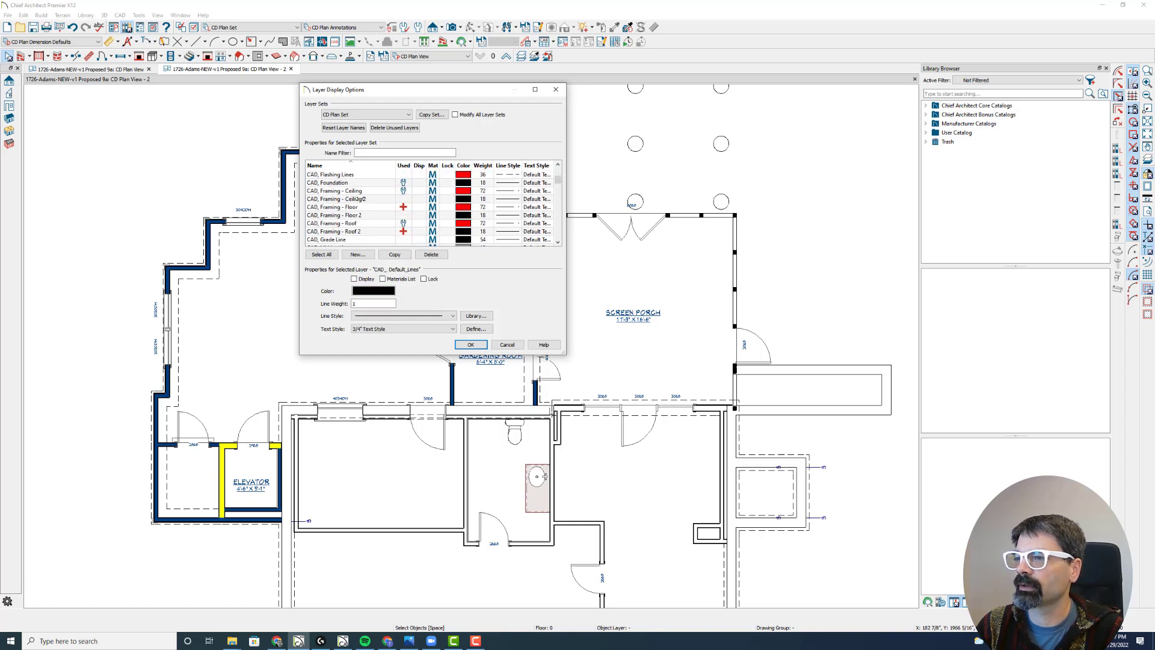
key(t)
scroll(358, 207, down, 3)
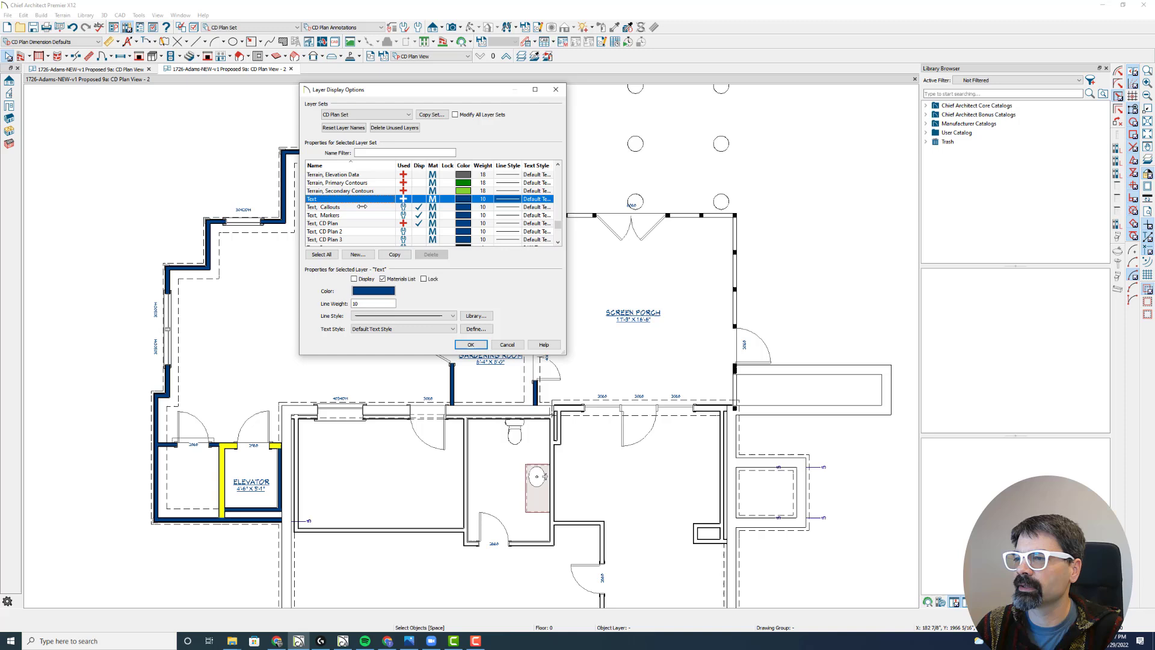
click(505, 345)
click(363, 28)
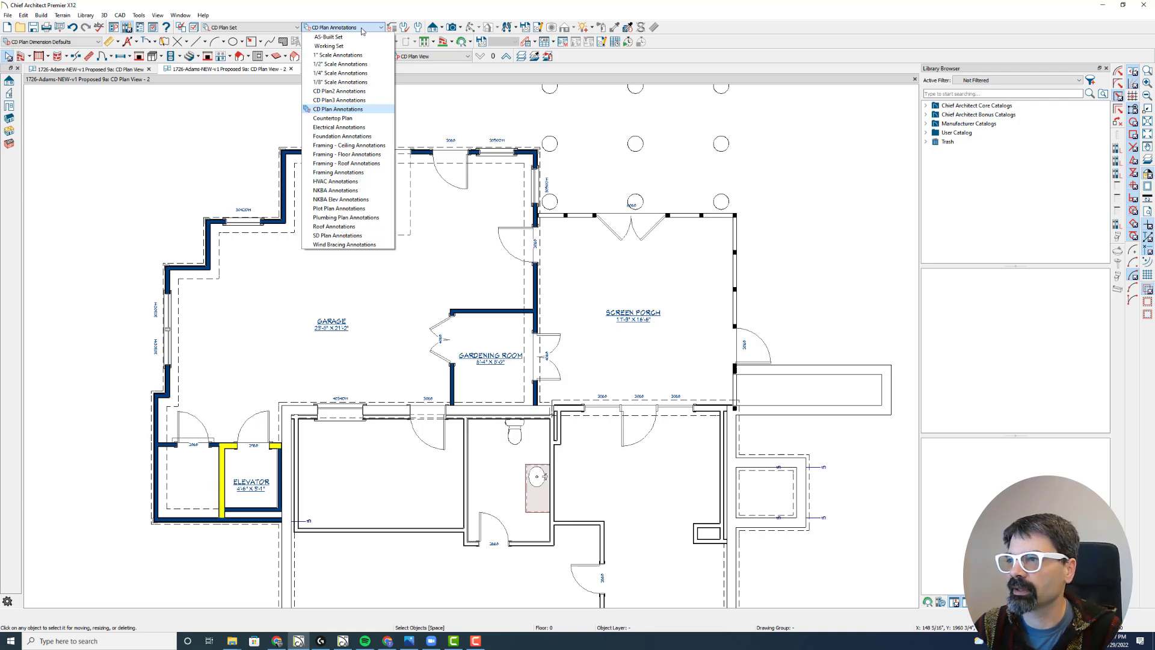
Apply Foundation Annotations with the Foundation Set layers and open the foundation in a new view tab
key(Escape)
key(shift+h)
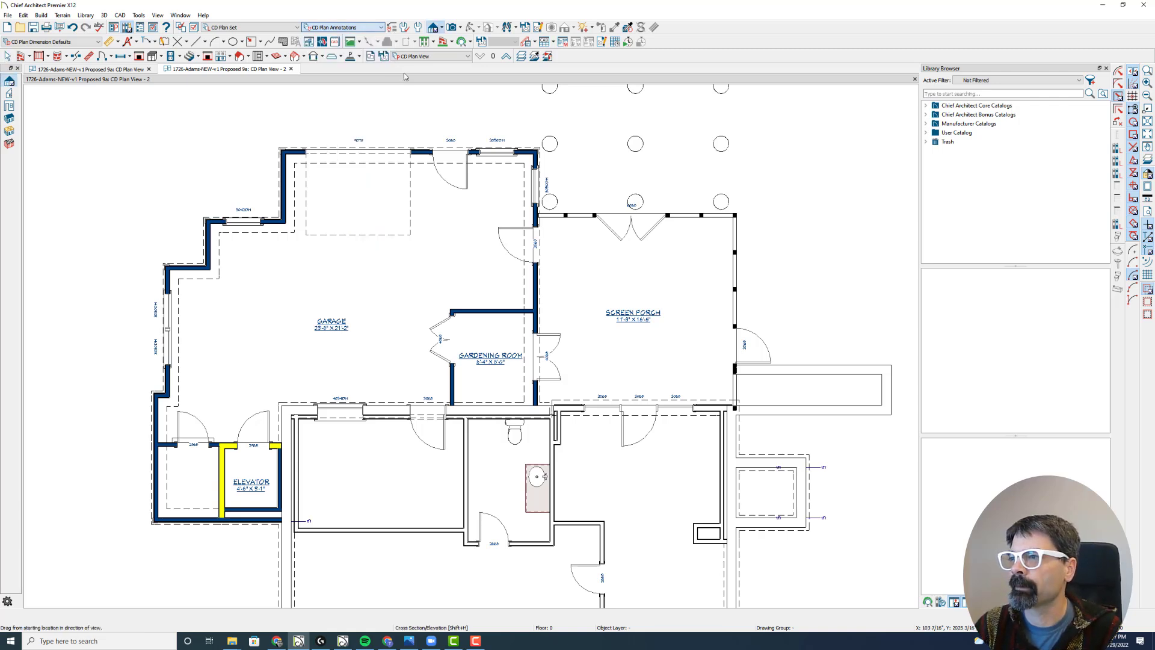
click(293, 28)
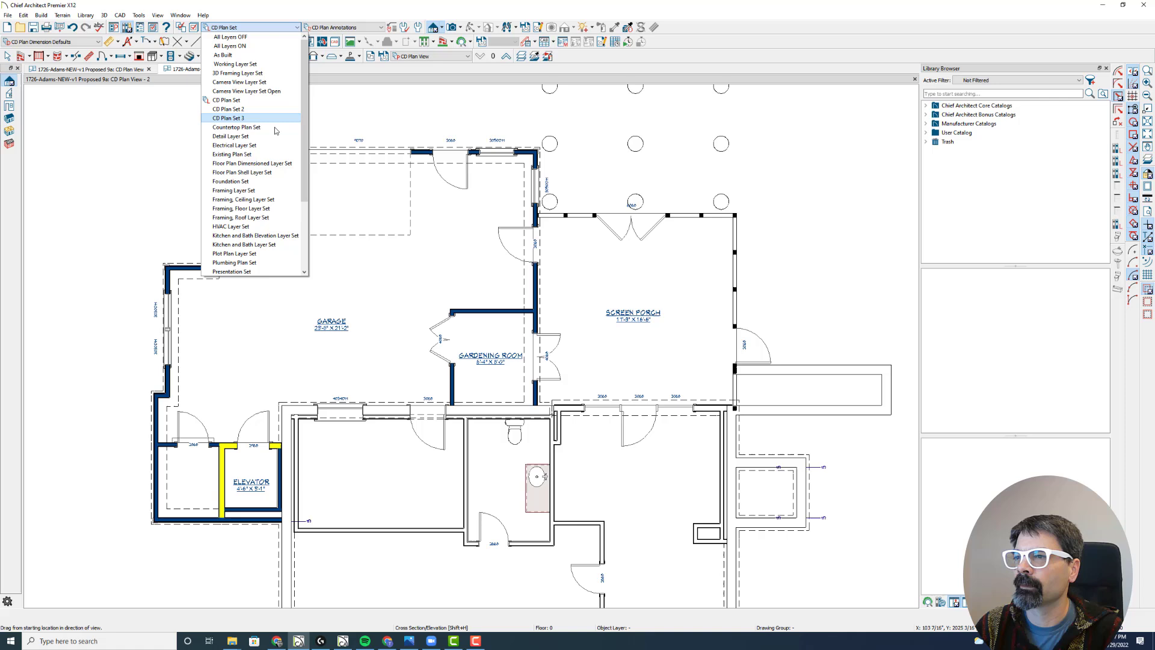
click(360, 27)
click(370, 134)
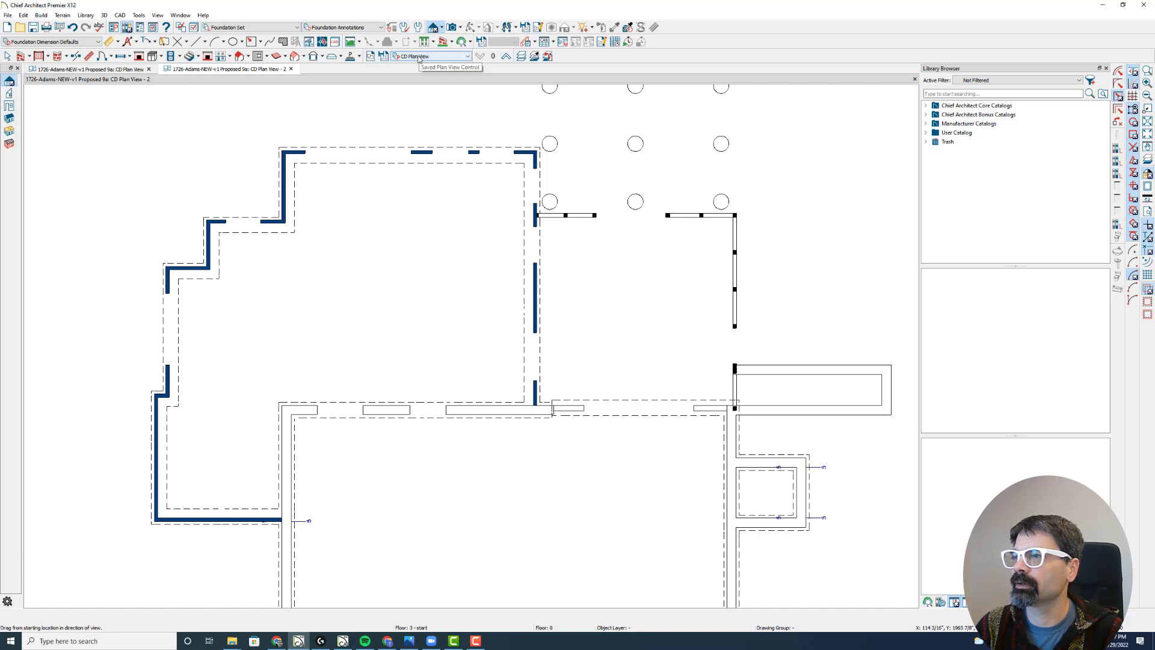
click(369, 55)
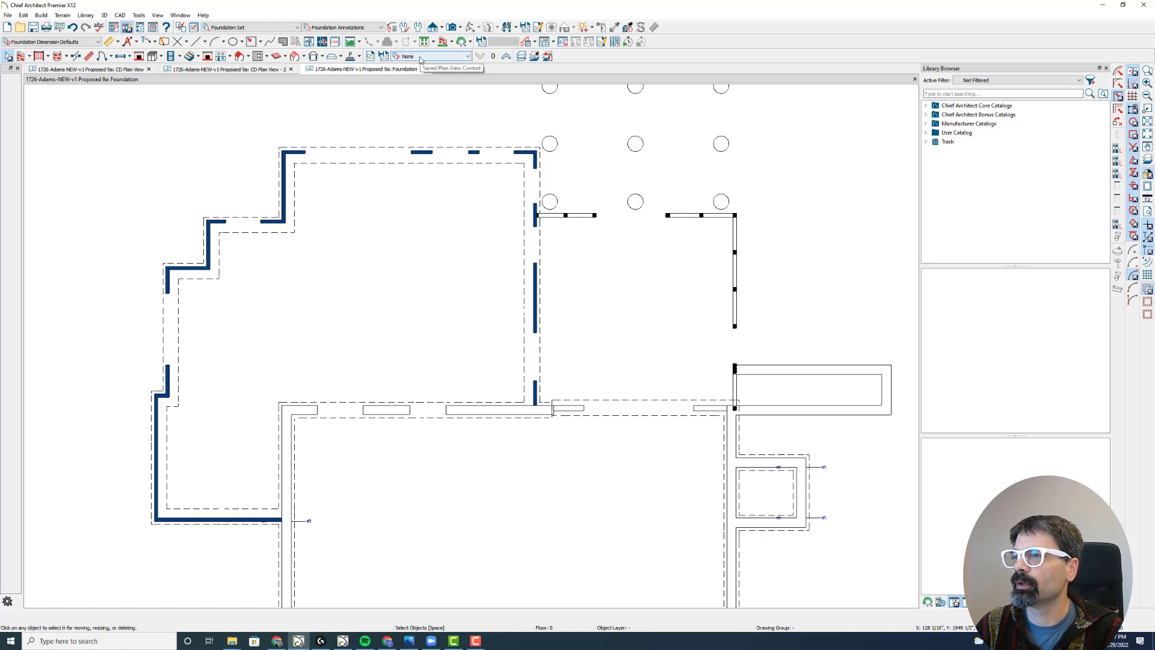
Save the current view as a plan view named 'Foundation Plan view'
click(383, 58)
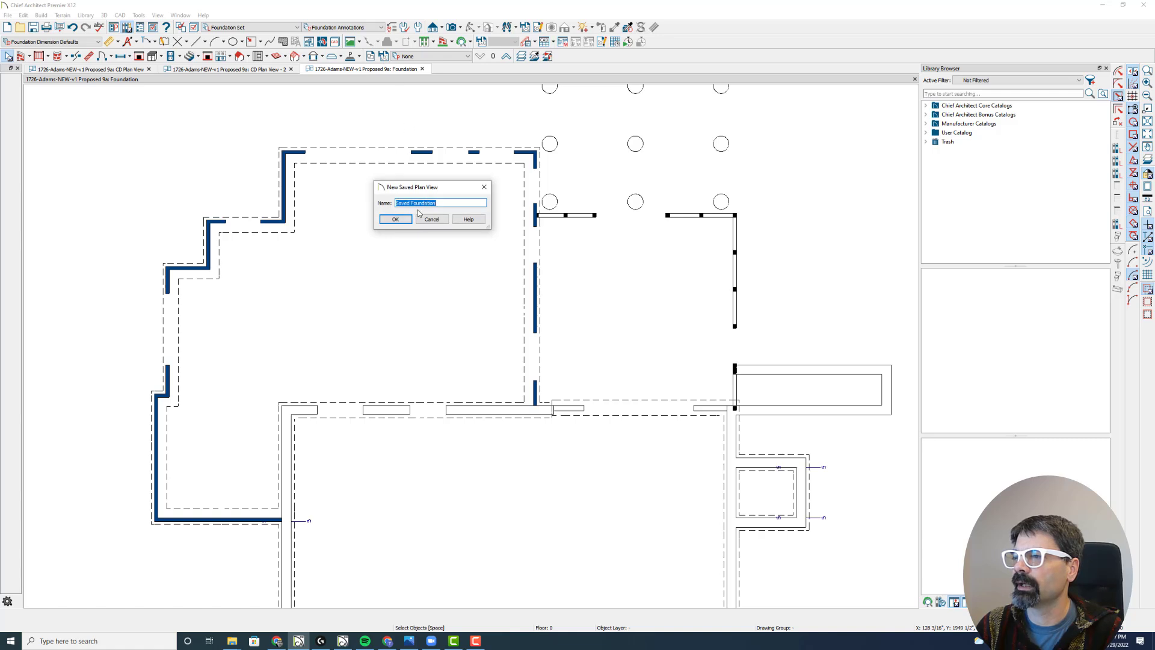
text(Found)
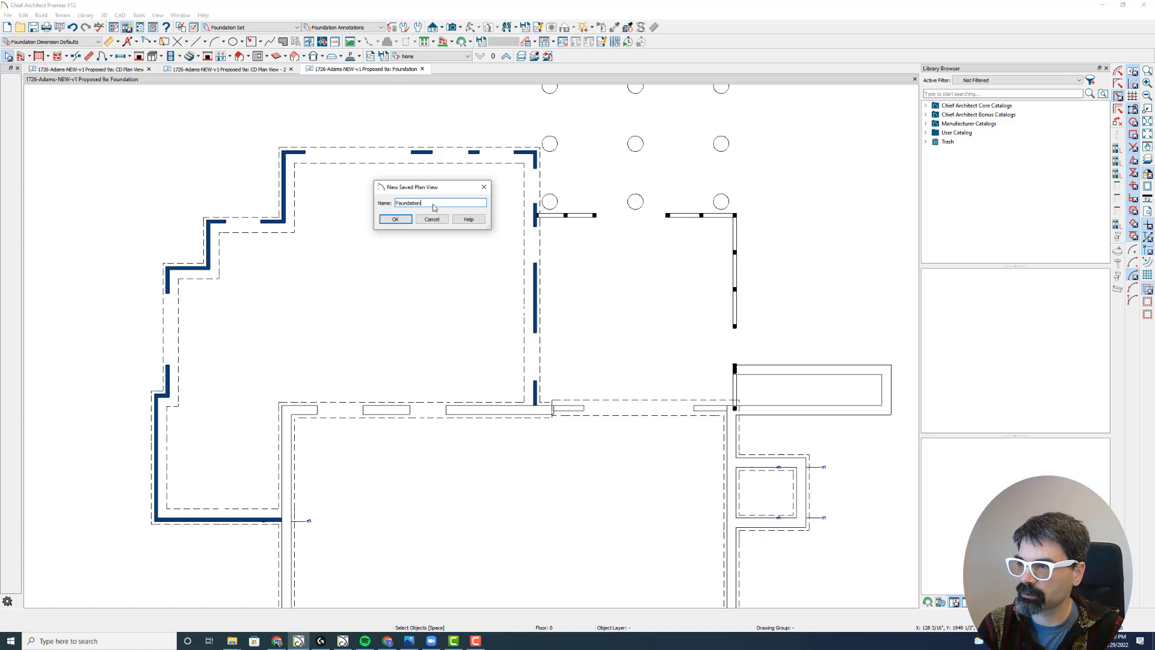
key(Return)
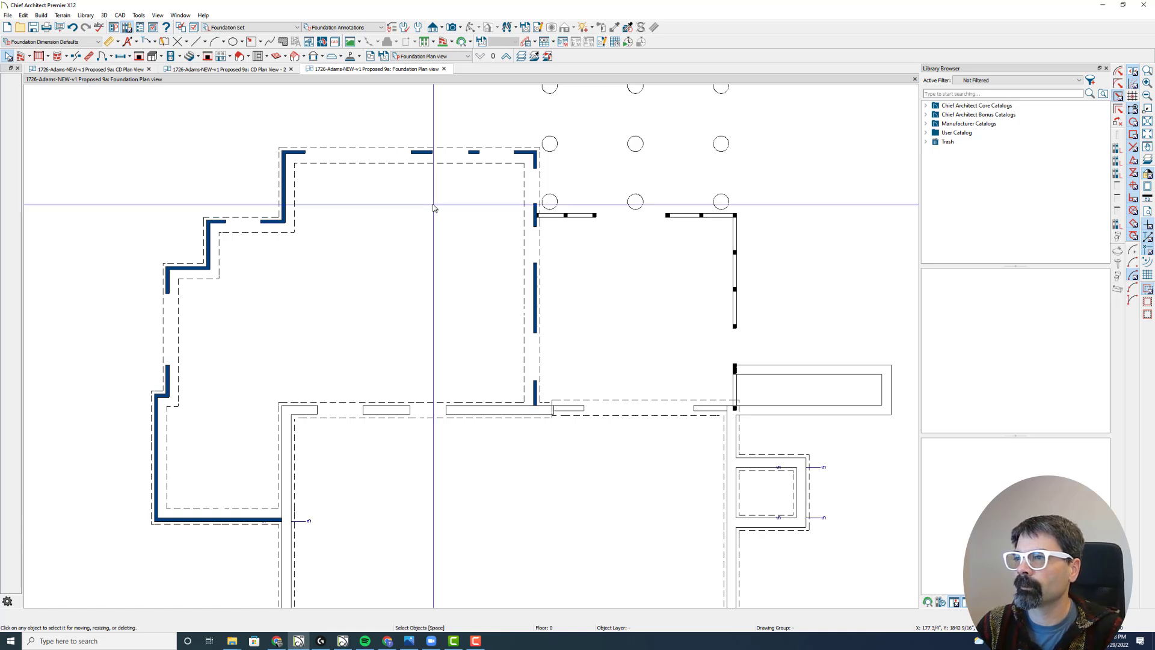
Switch the saved plan view to CD Plan View and back to Foundation Plan view
click(457, 57)
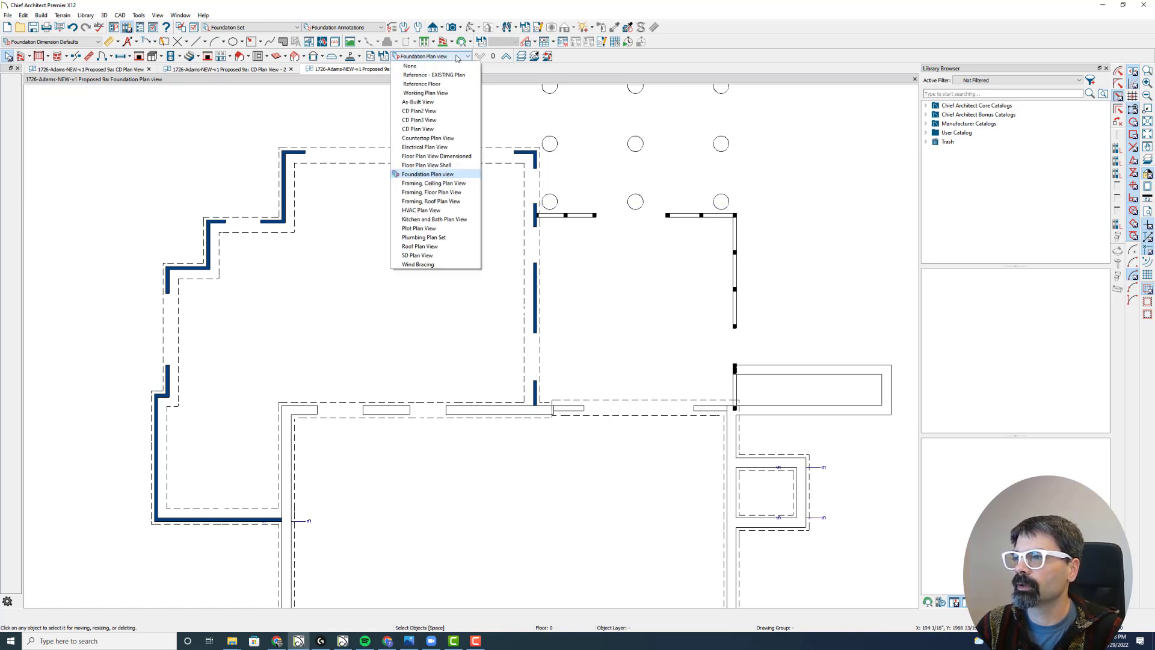
click(455, 129)
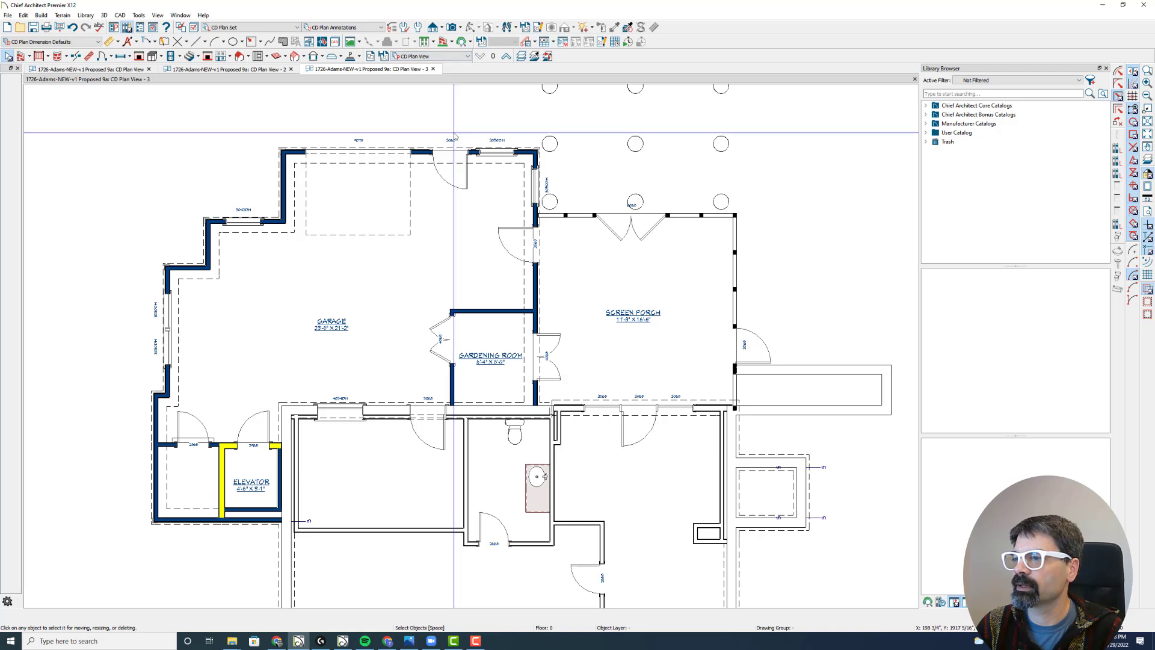
click(466, 57)
click(461, 175)
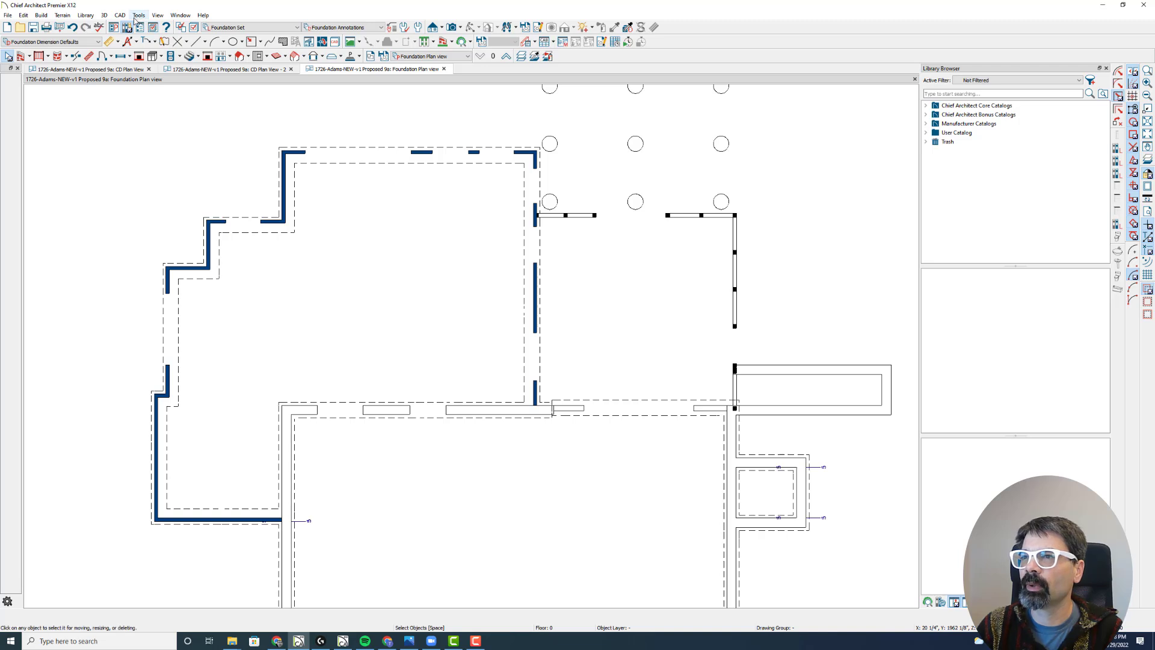
Open the Project Browser and edit the Foundation Plan view's settings
click(157, 16)
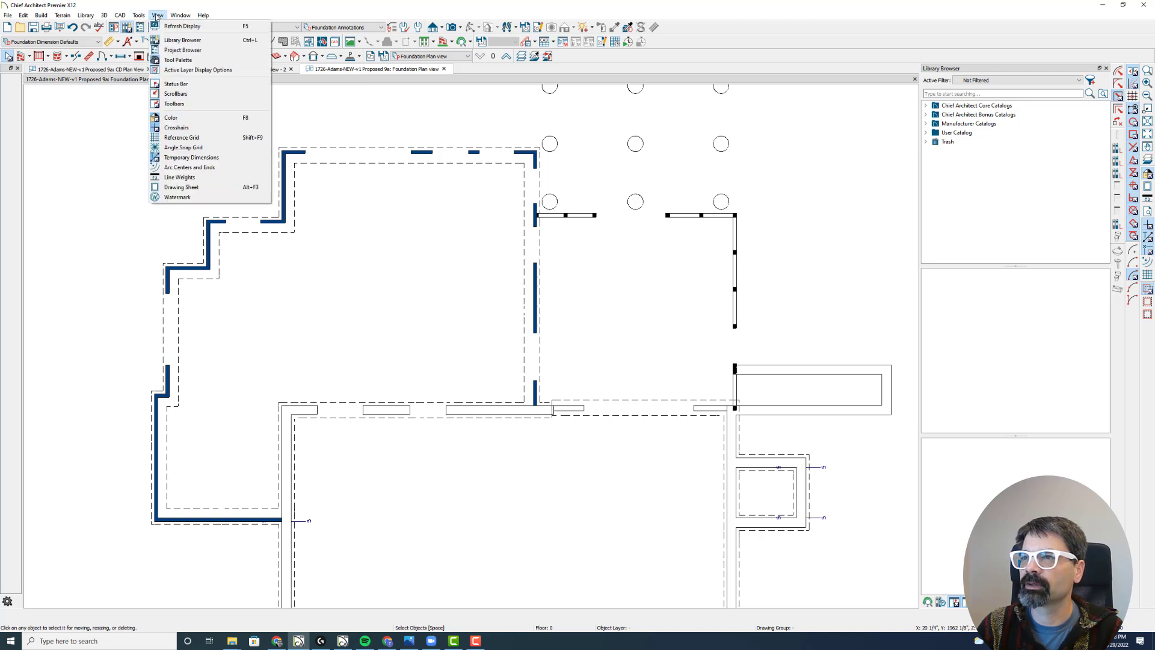
click(182, 50)
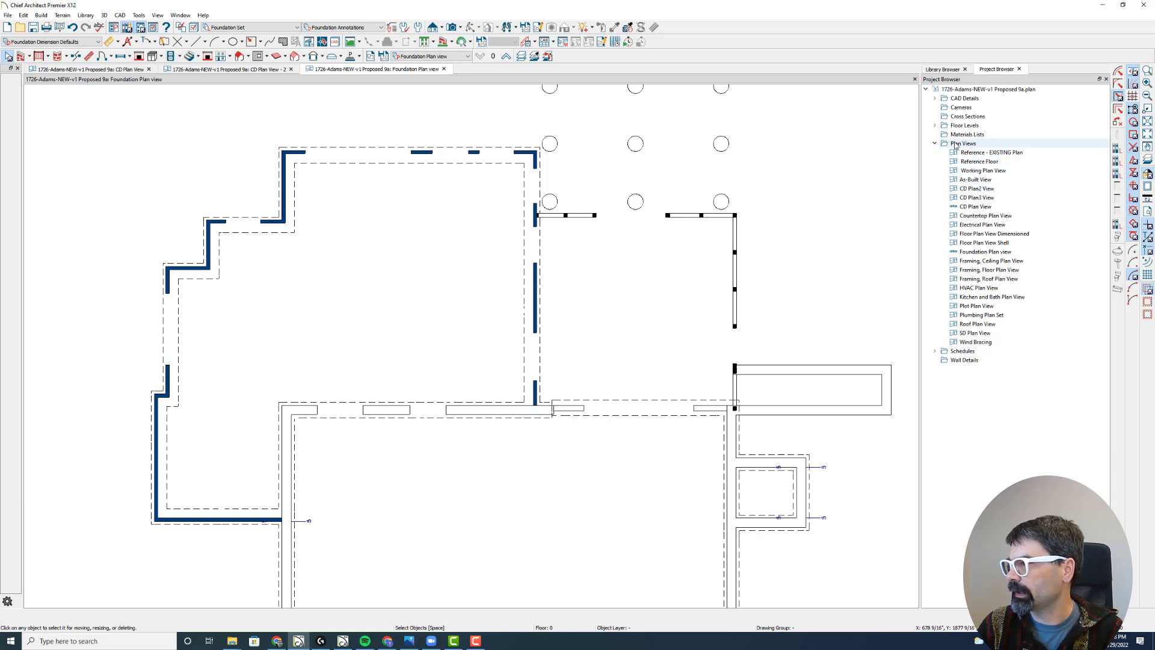
right_click(981, 252)
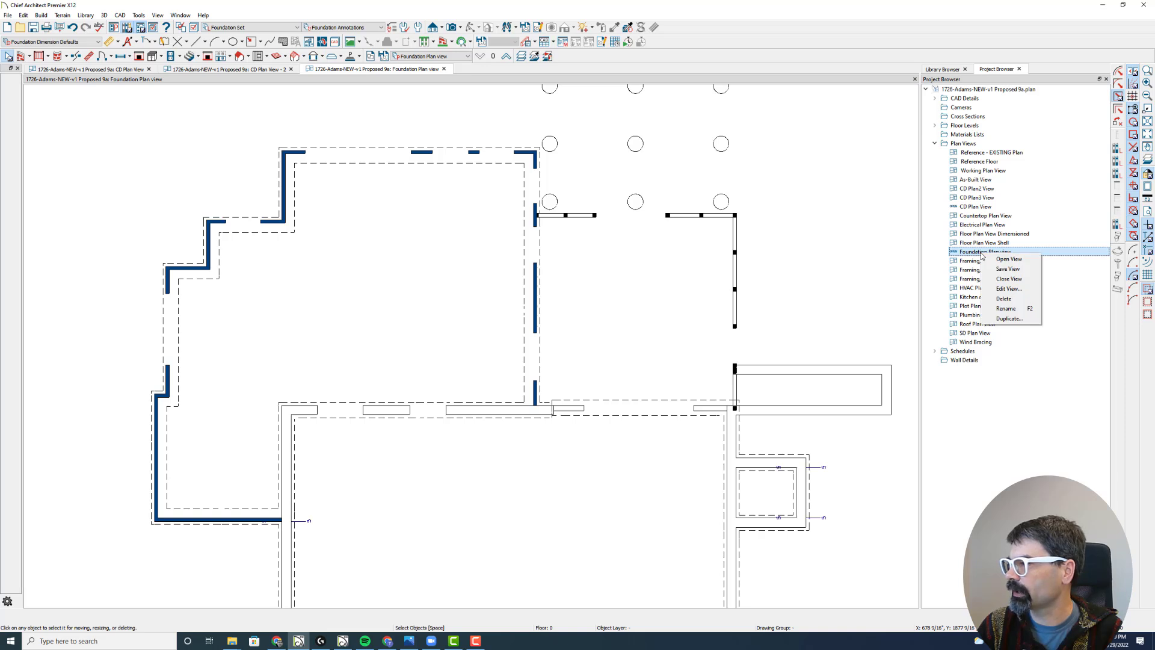
click(1001, 290)
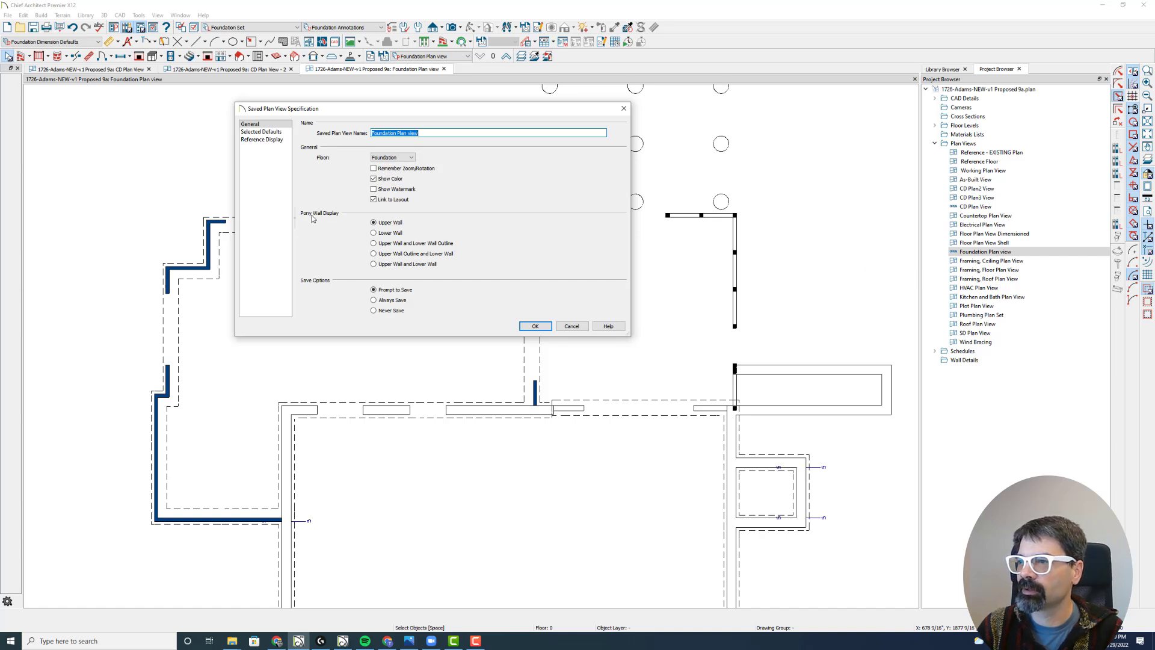
Set the Foundation Plan view's Pony Wall Display to Lower Wall and apply it
click(388, 236)
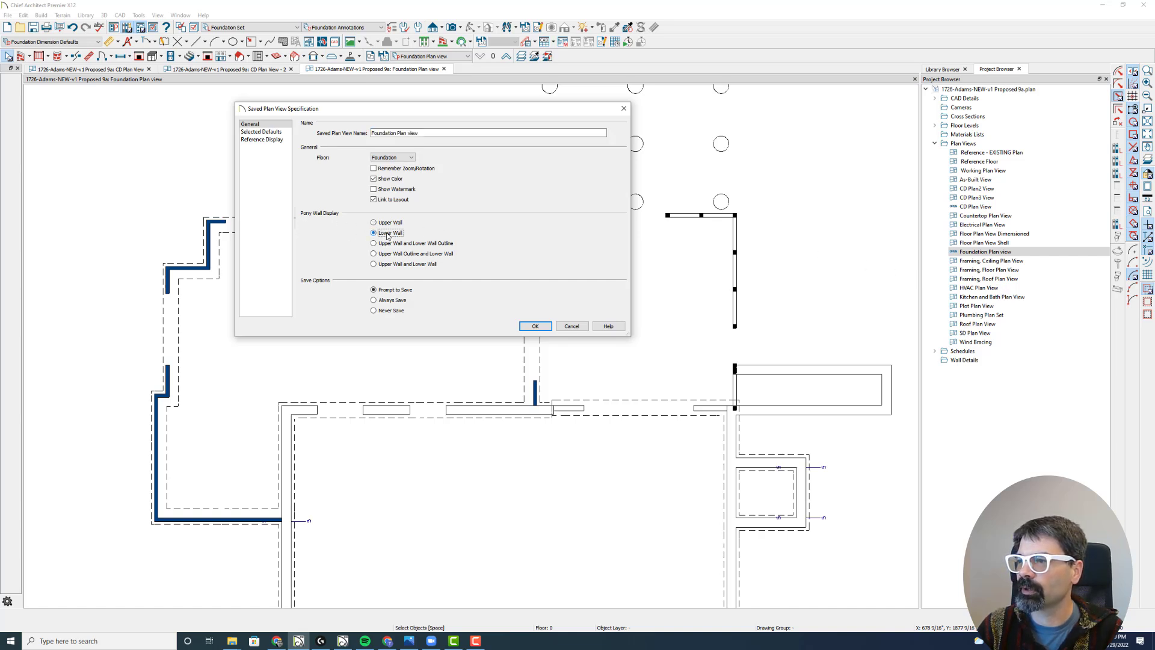
click(535, 327)
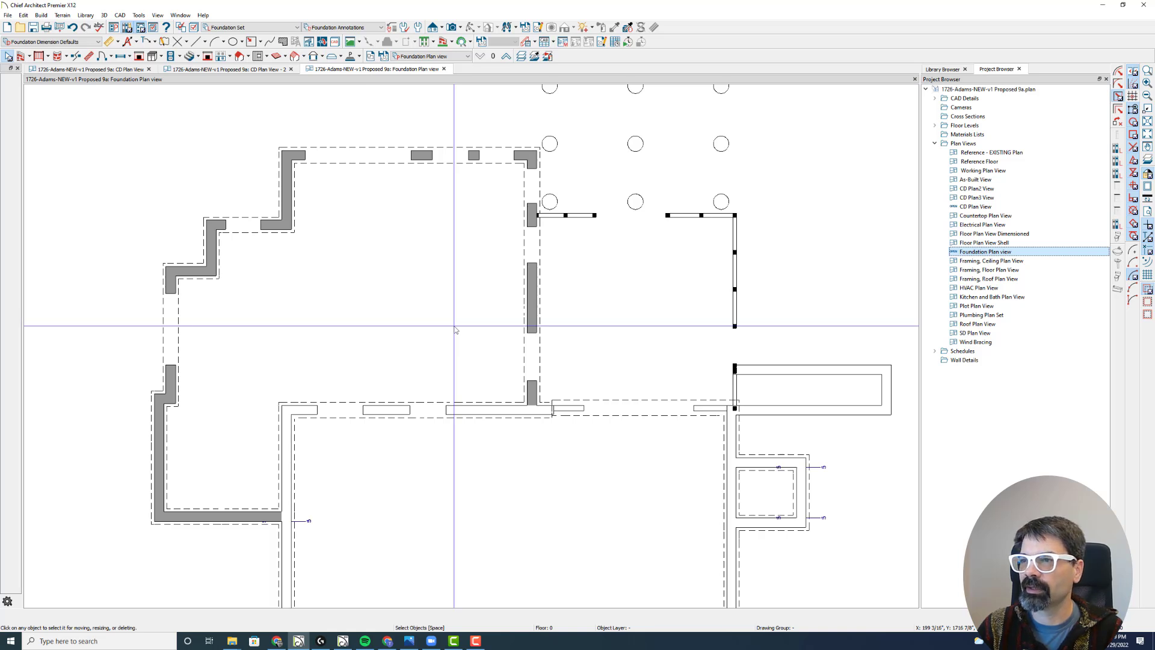
Select the foundation pony walls across the top and lower left of the plan
click(535, 288)
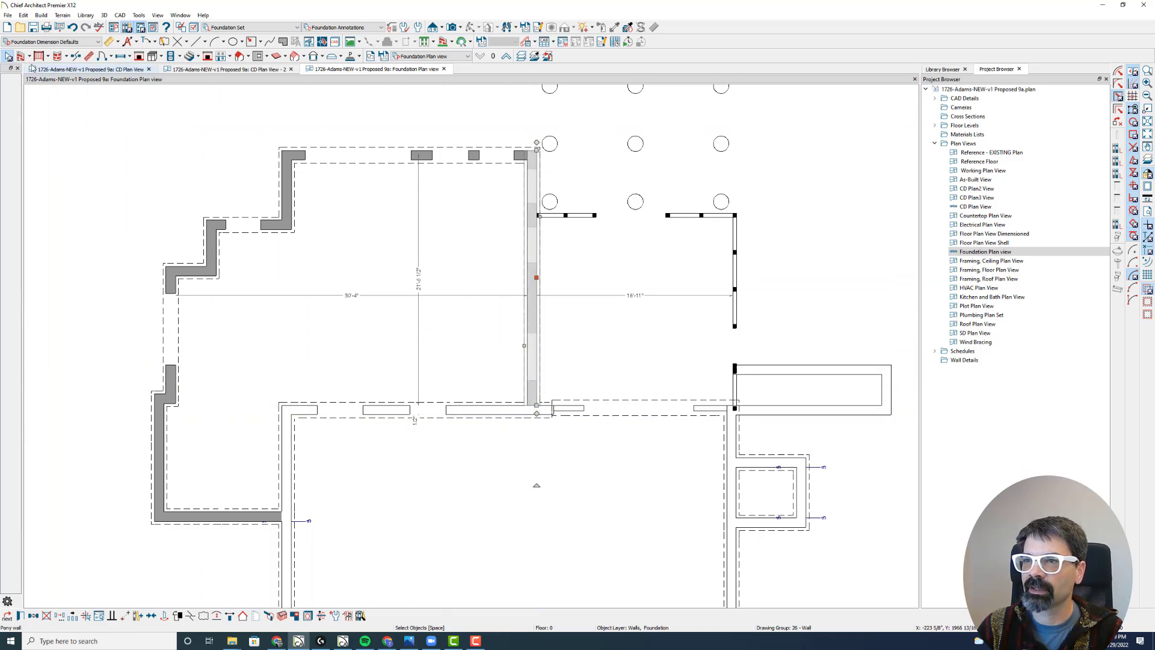
click(21, 56)
mouse_move(547, 252)
mouse_down()
mouse_move(301, 250)
mouse_move(175, 225)
mouse_up()
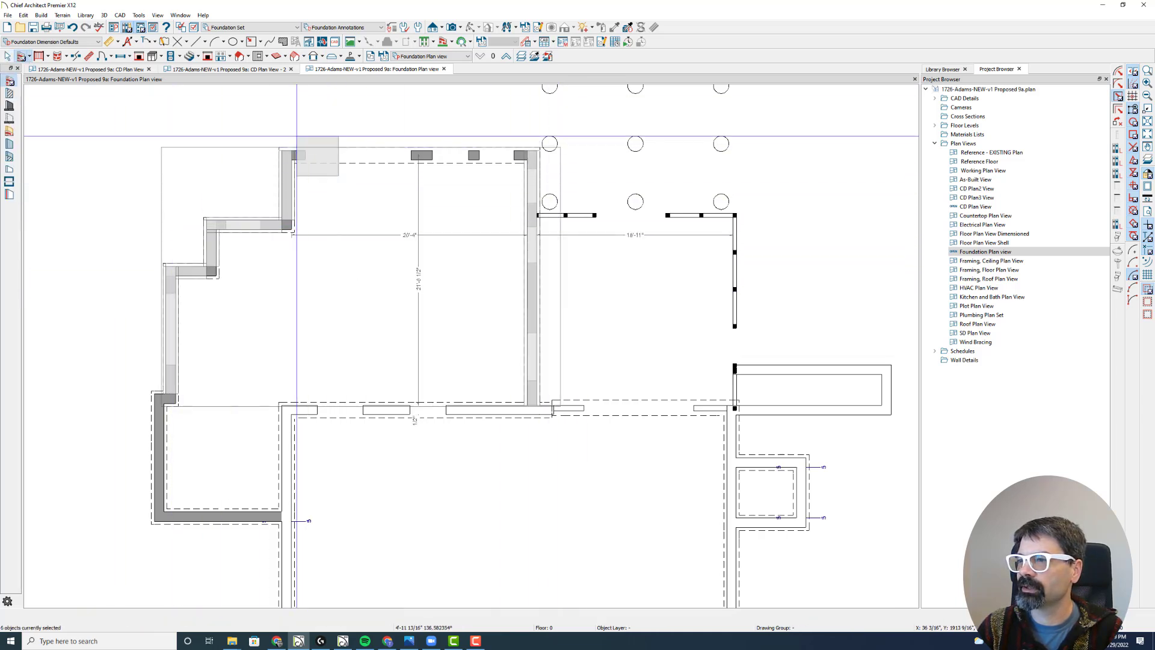
drag(218, 364, 121, 523)
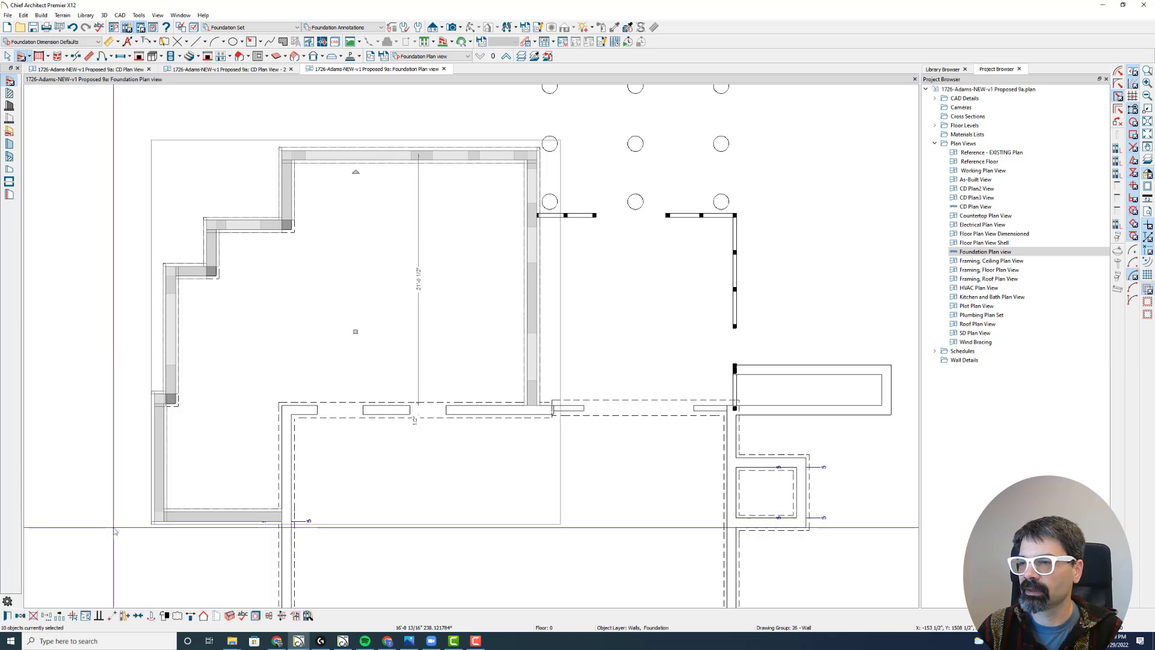
Set the selected walls' Lower Wall Type to 10" CMU (block) Stem Wall-NEW
key(e)
click(220, 101)
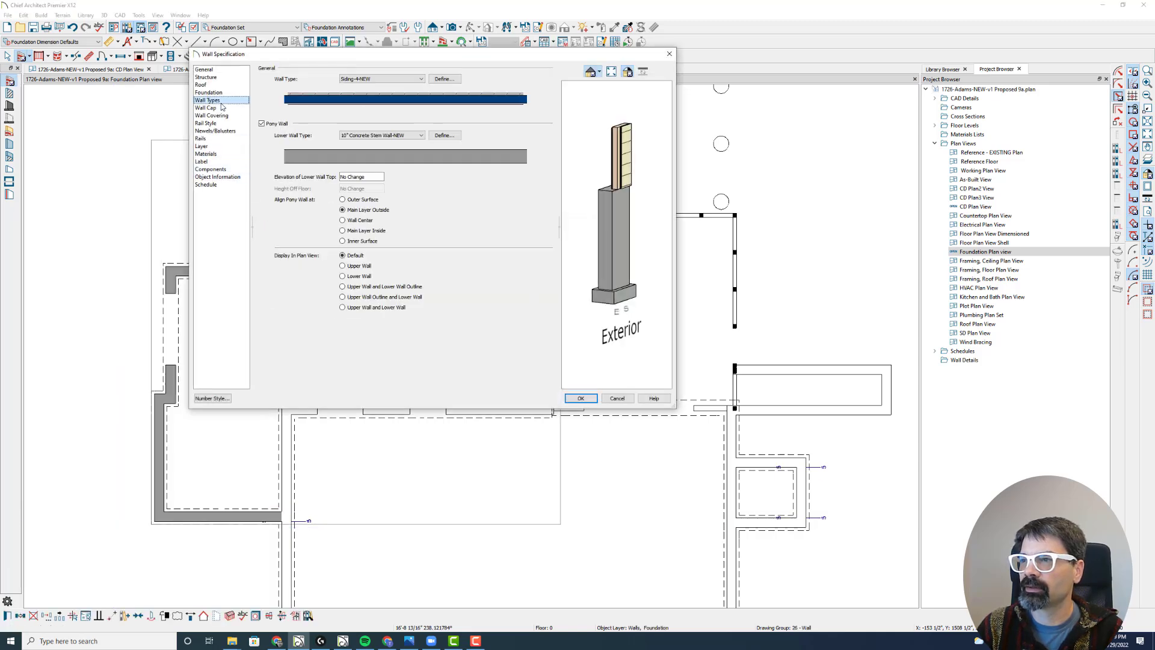
click(380, 136)
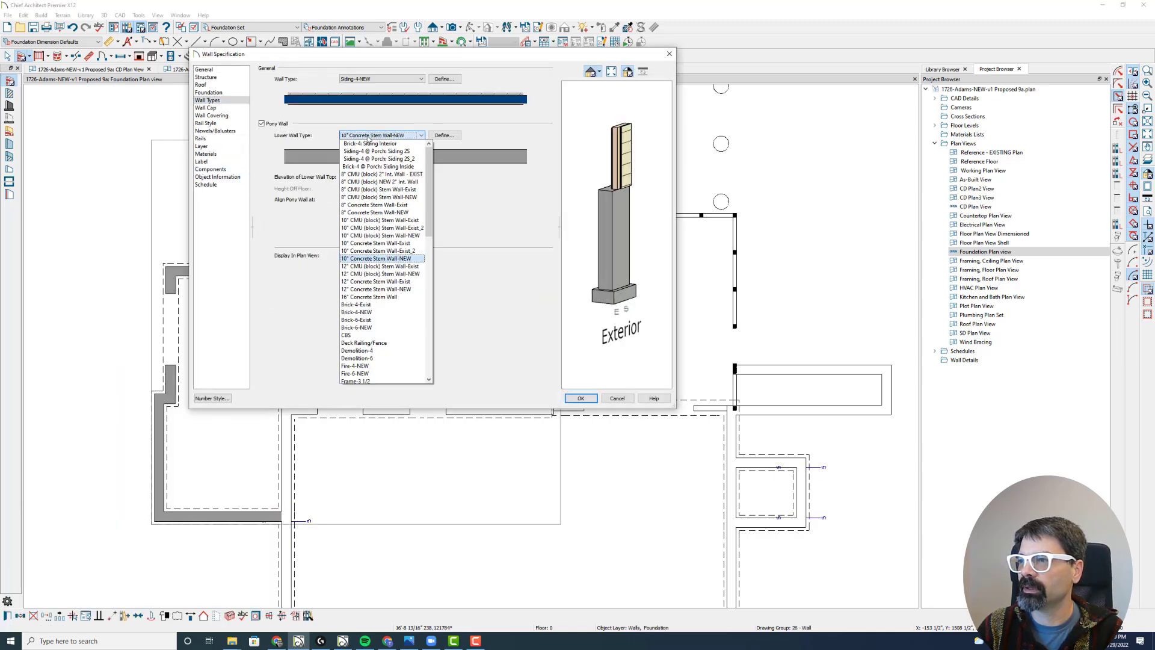
click(383, 236)
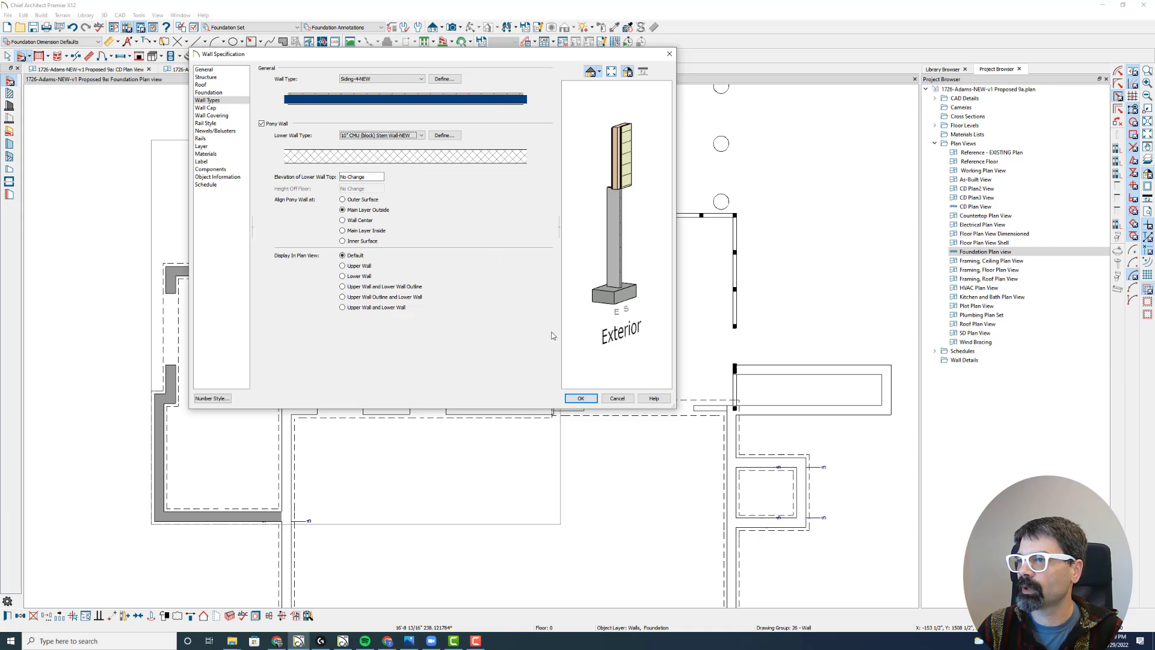
click(581, 397)
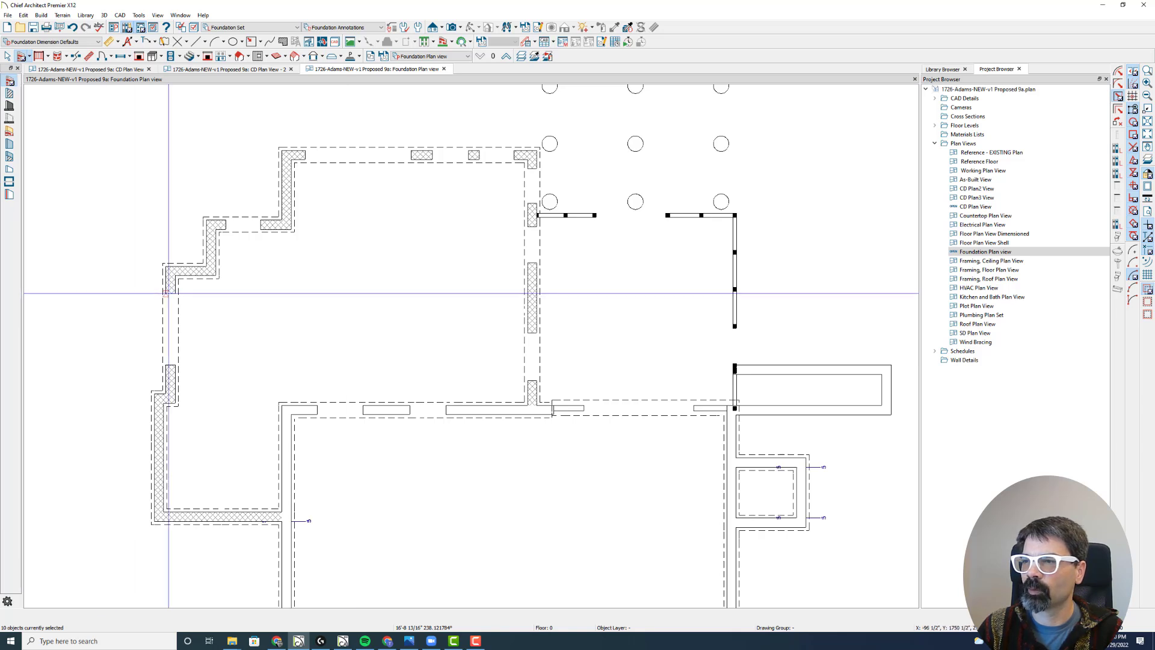
Switch to the CD Plan View, close it from the Project Browser and answer the save prompt
click(411, 57)
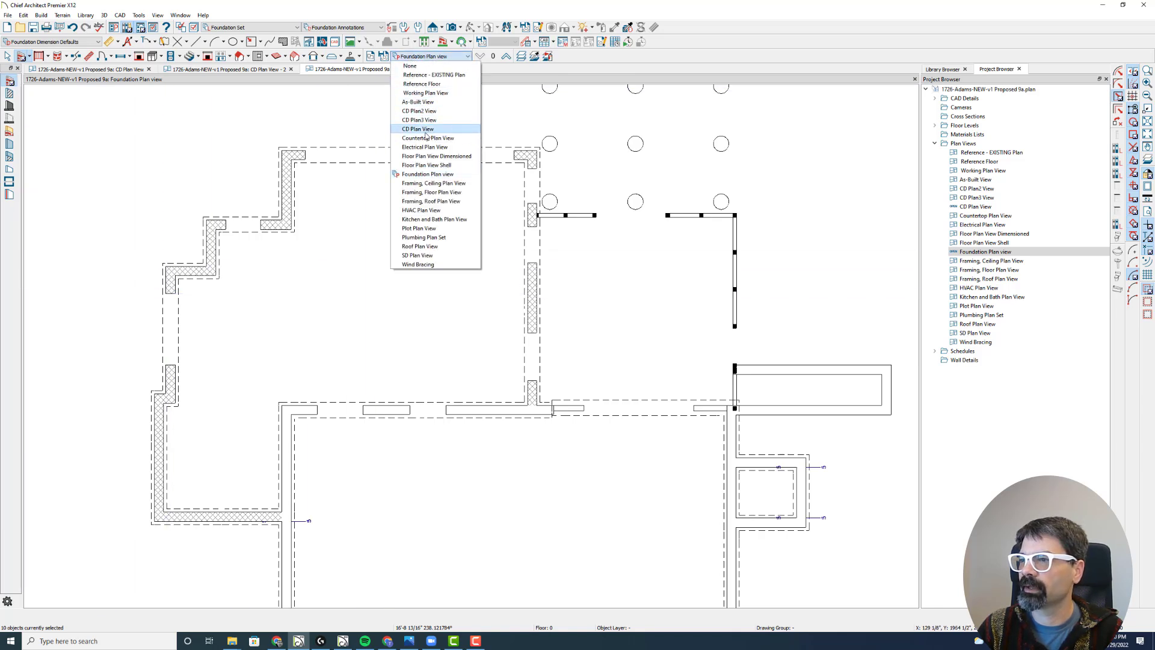
click(423, 136)
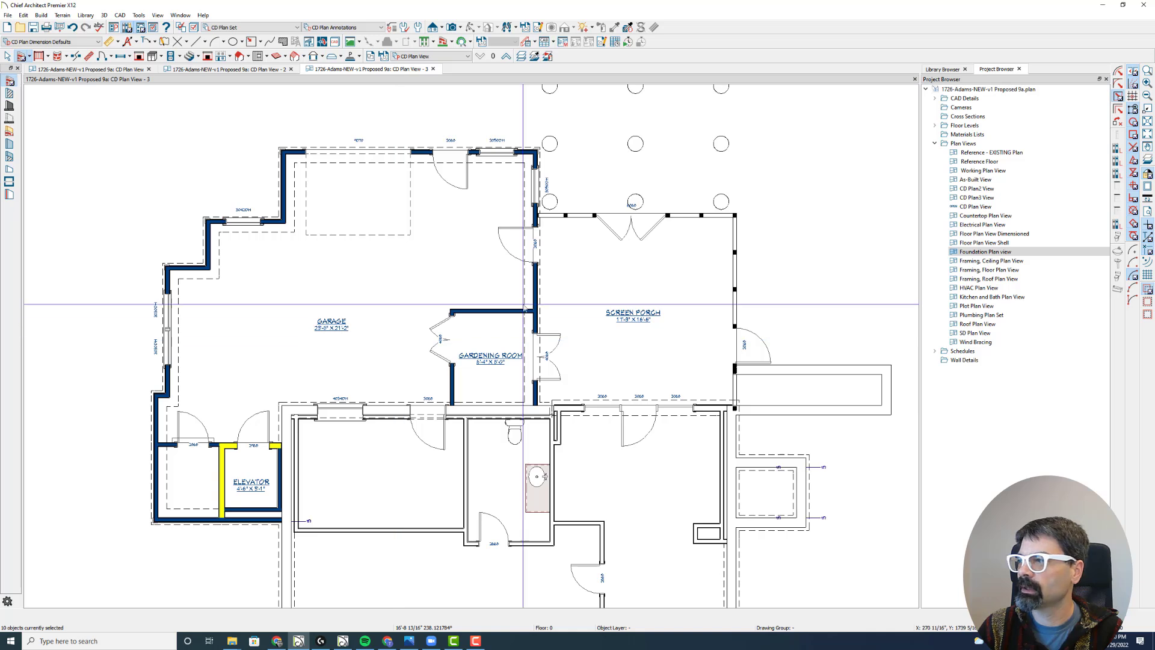
right_click(980, 208)
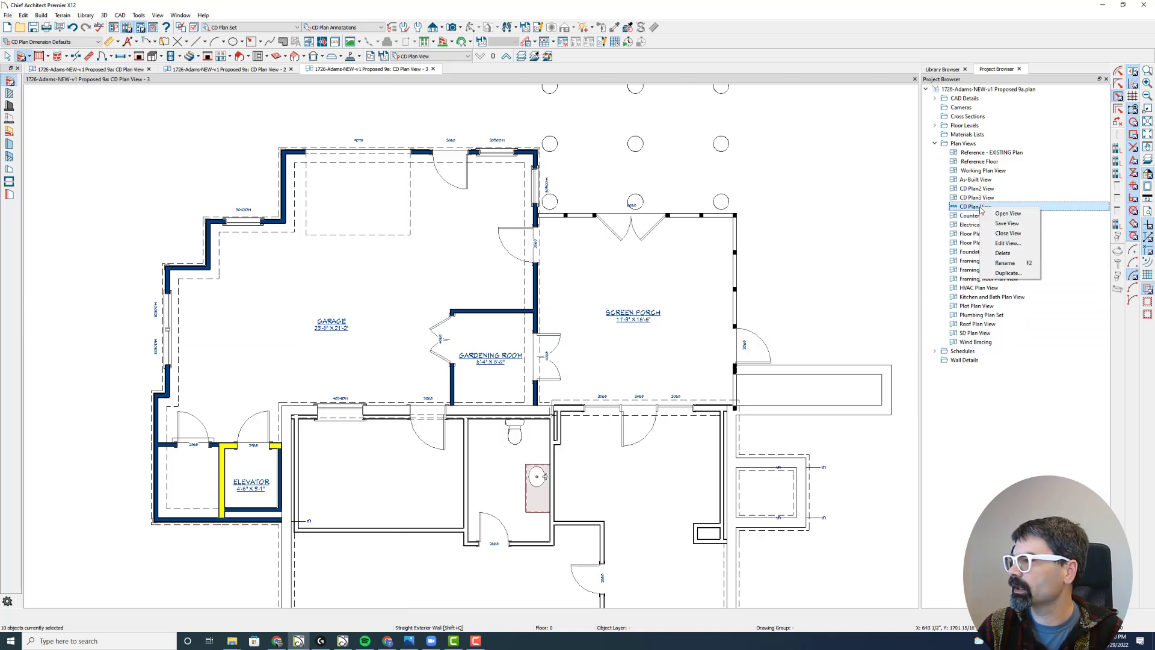
click(1008, 243)
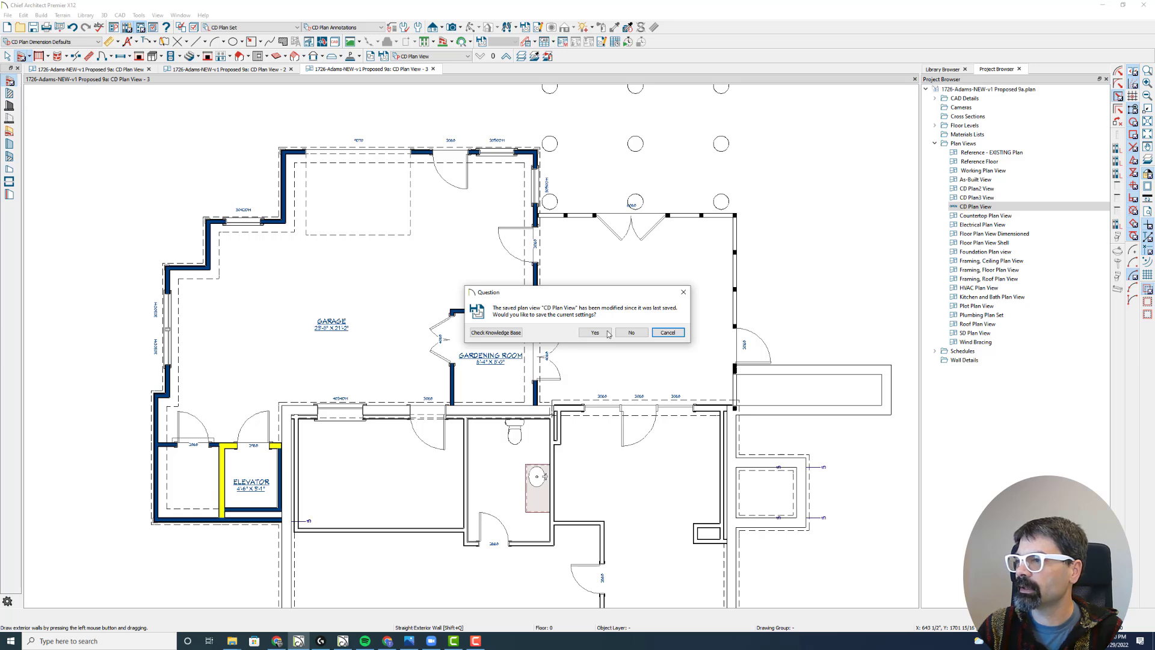
click(676, 335)
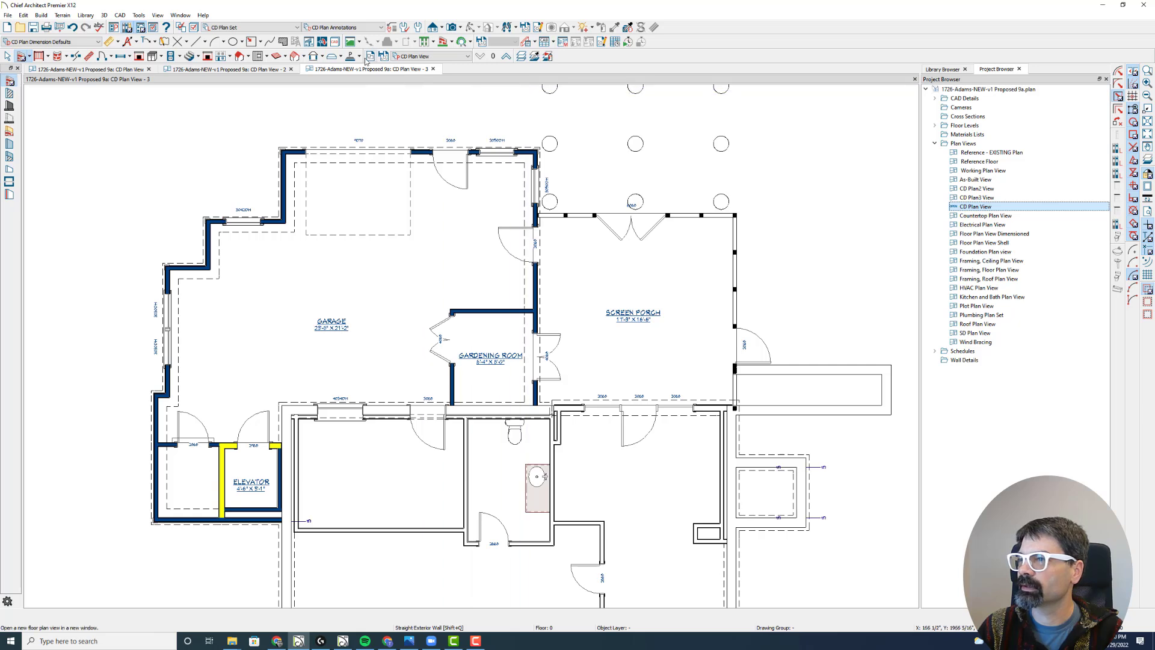
right_click(995, 208)
Save the CD Plan View with Pony Wall Display set to Upper Wall and Lower Wall Outline
click(1001, 235)
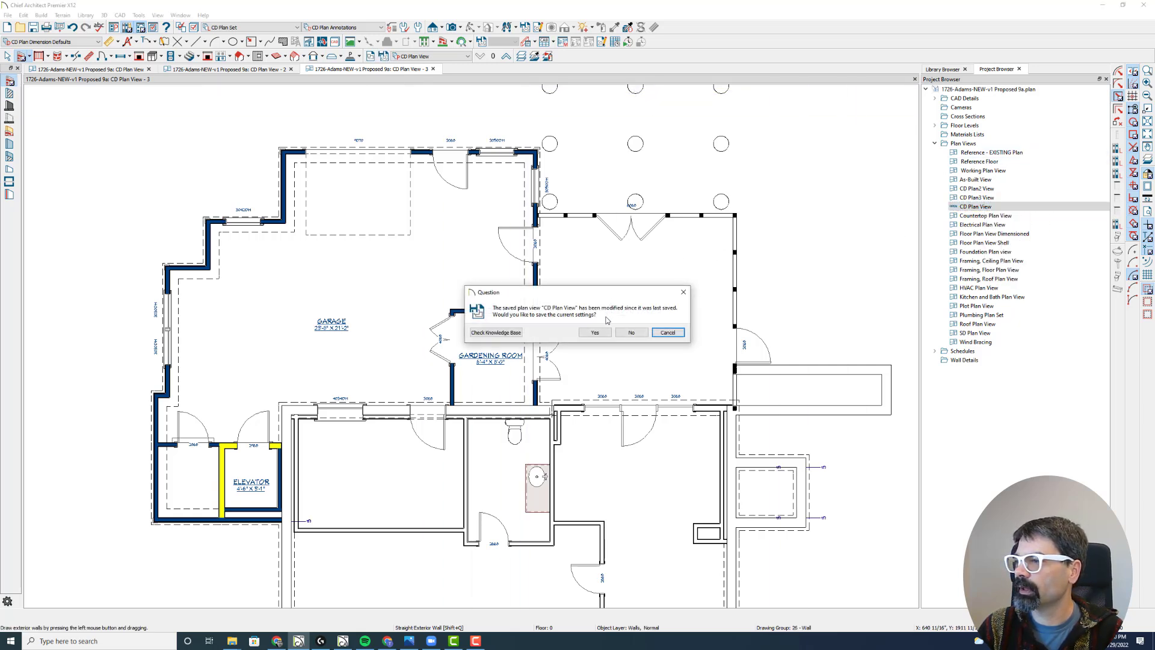
click(596, 332)
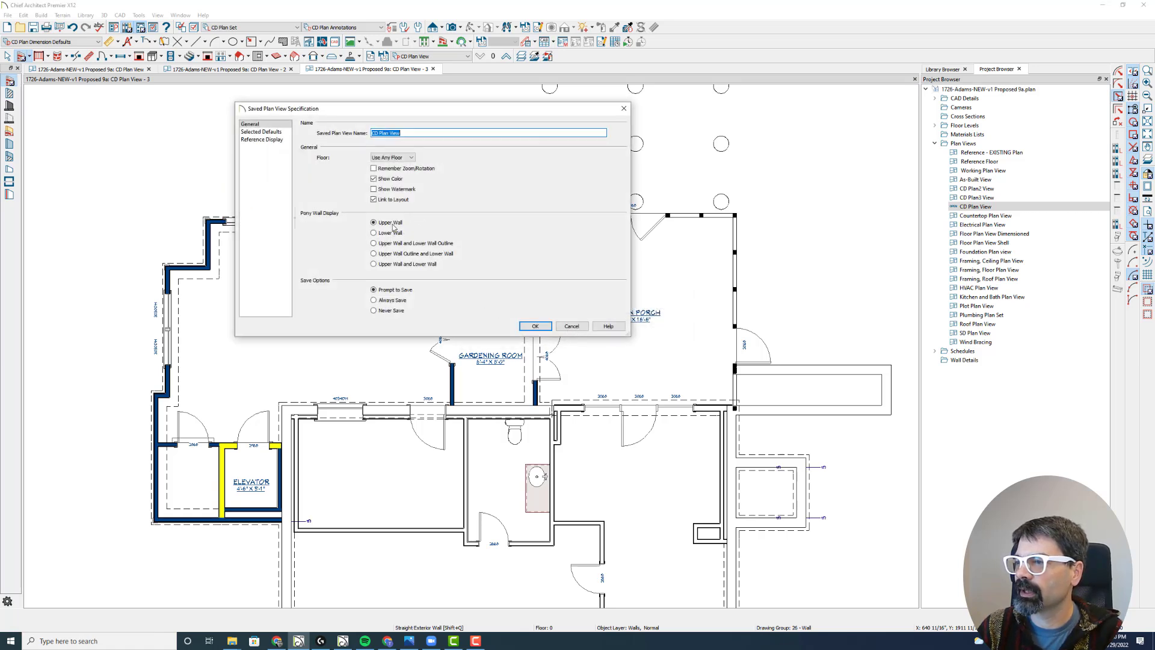
click(396, 244)
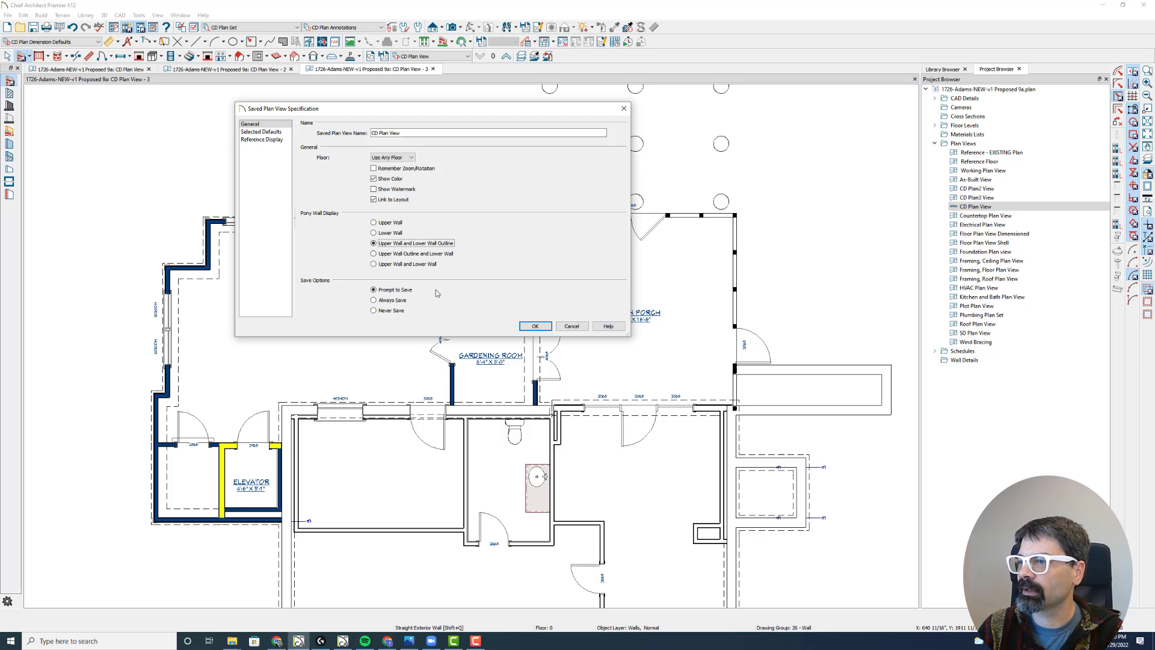
click(535, 326)
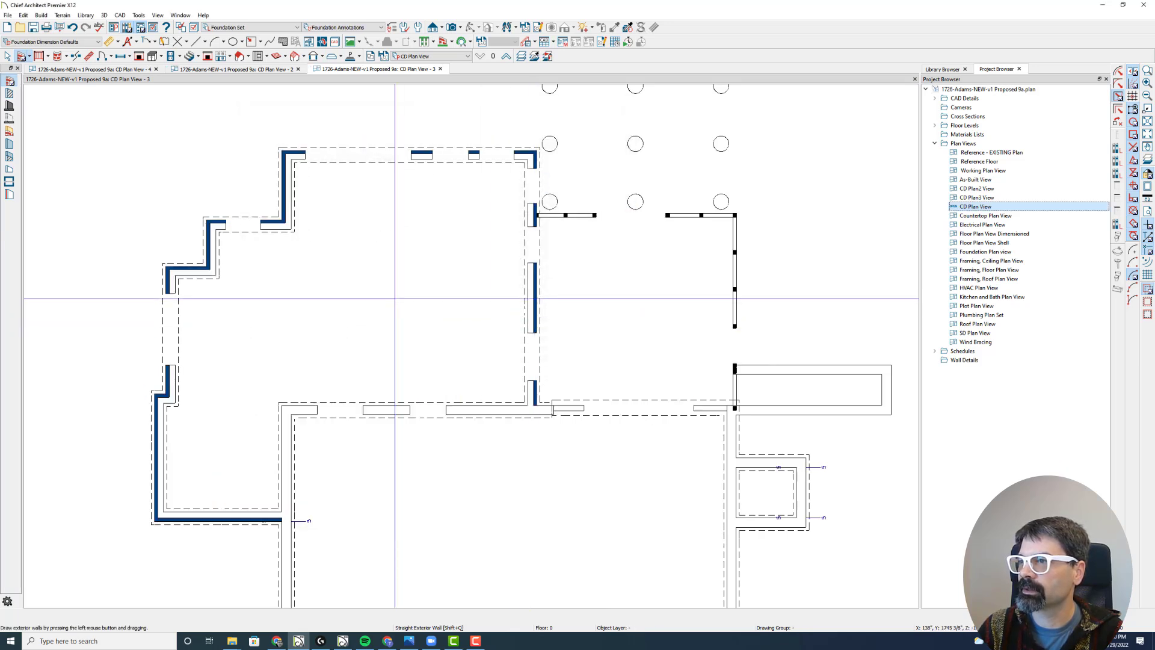
Reapply the CD Plan View and the CD Plan Annotations set
click(445, 56)
click(451, 128)
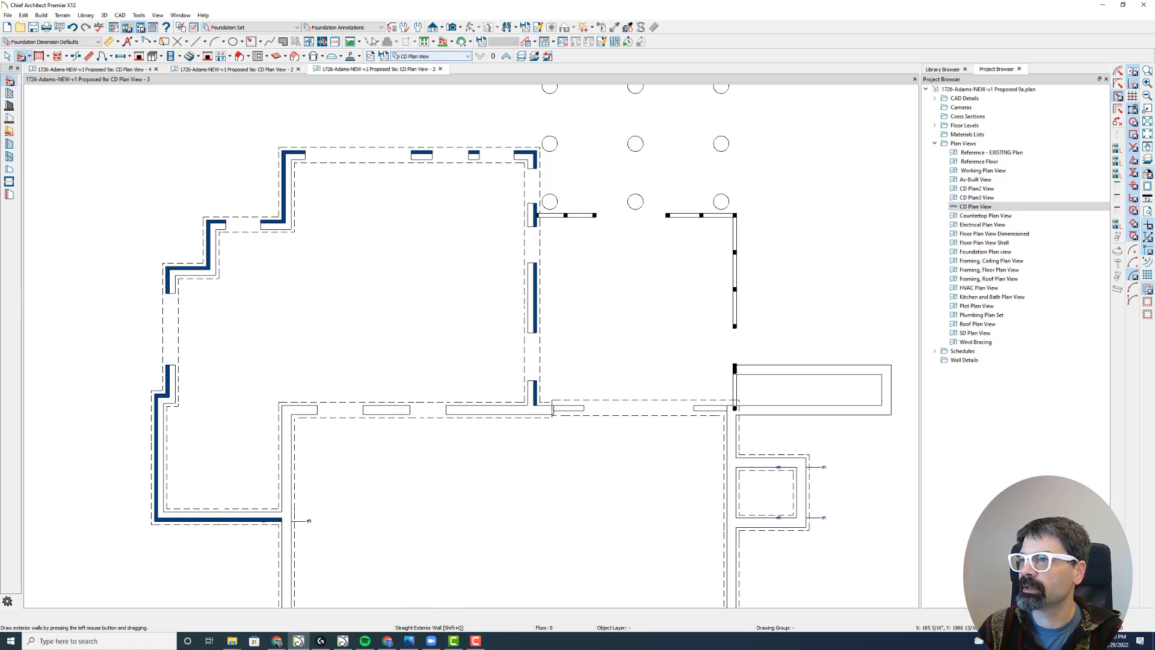
click(359, 27)
click(355, 109)
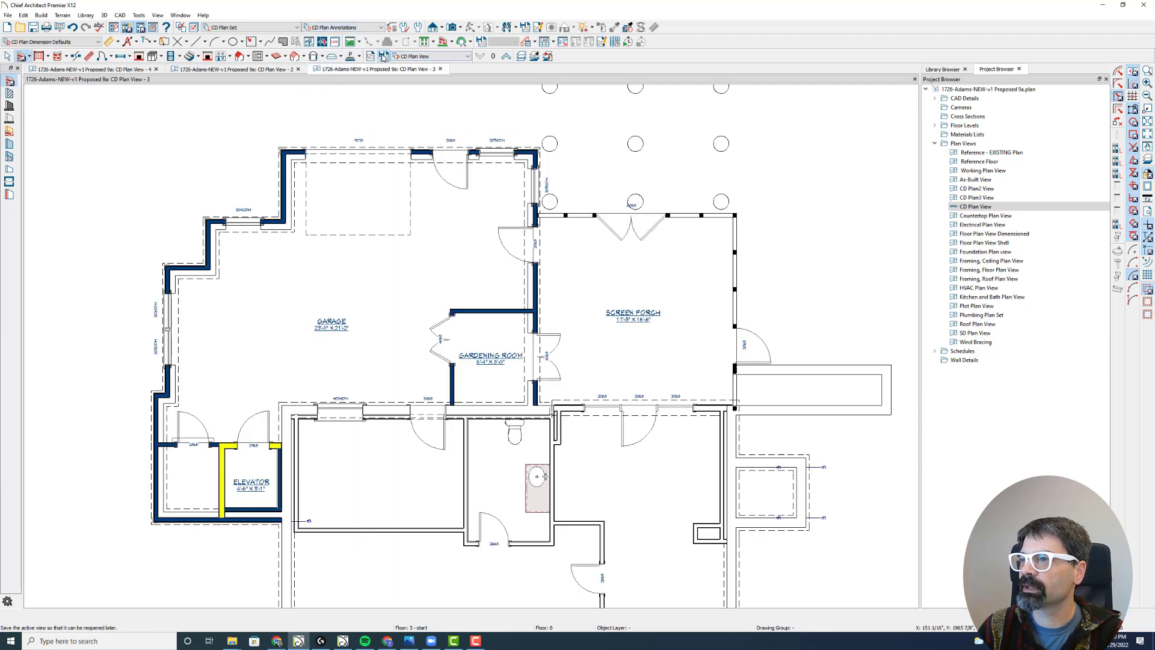
Switch to the Foundation Plan view and back to the CD Plan View
click(433, 56)
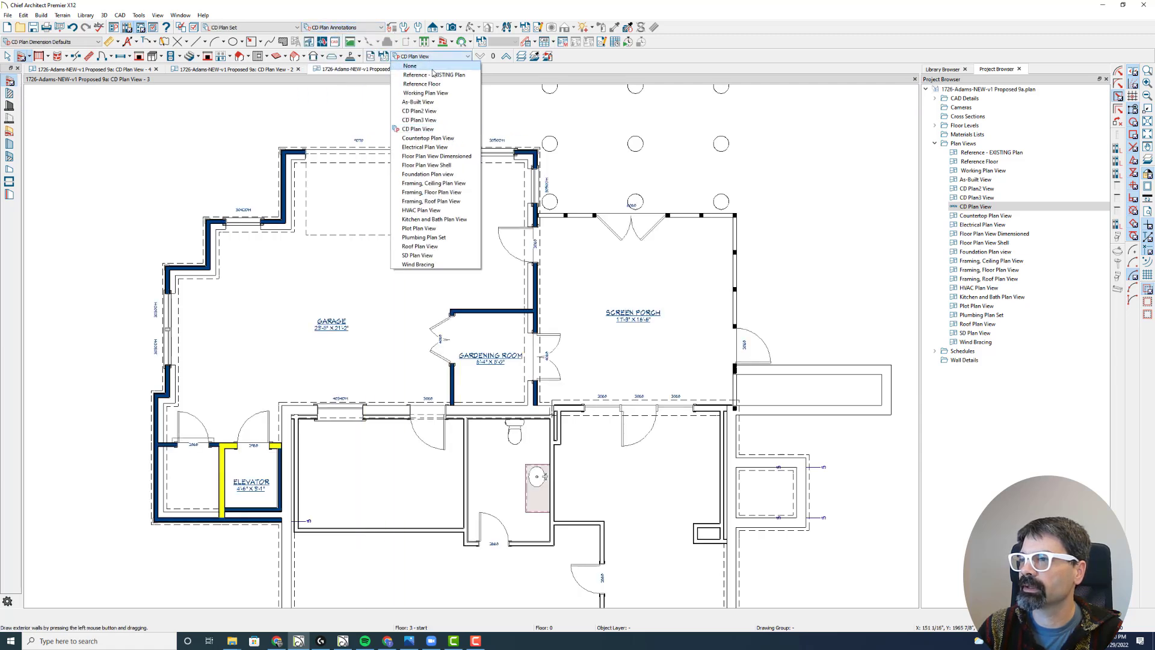
click(442, 175)
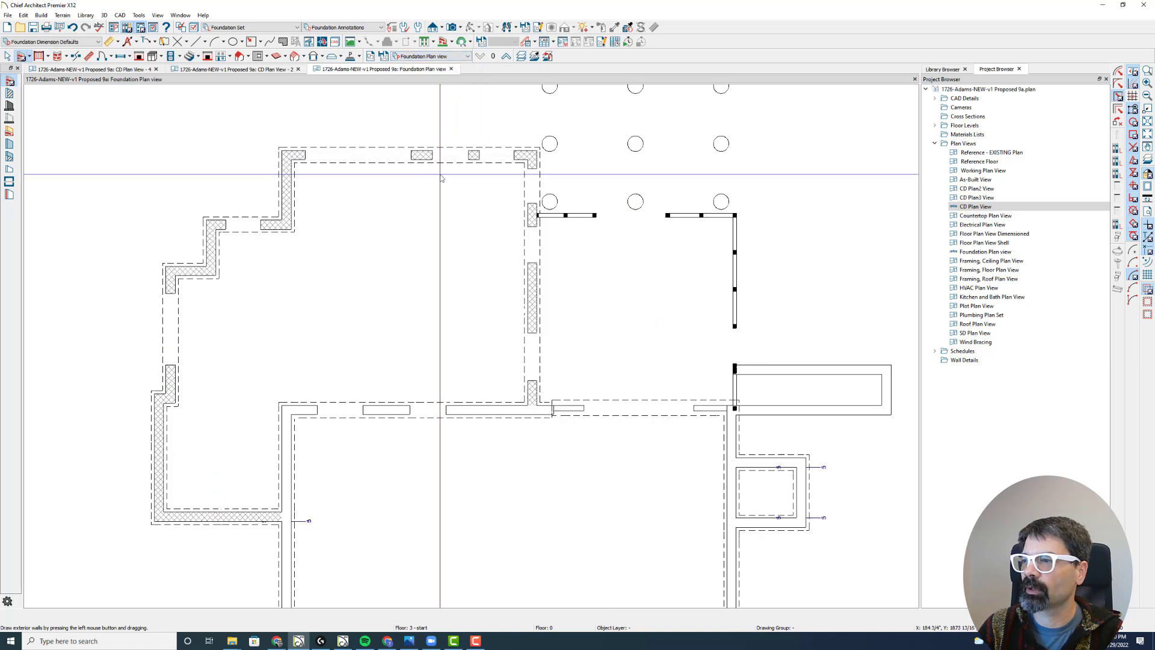
click(433, 56)
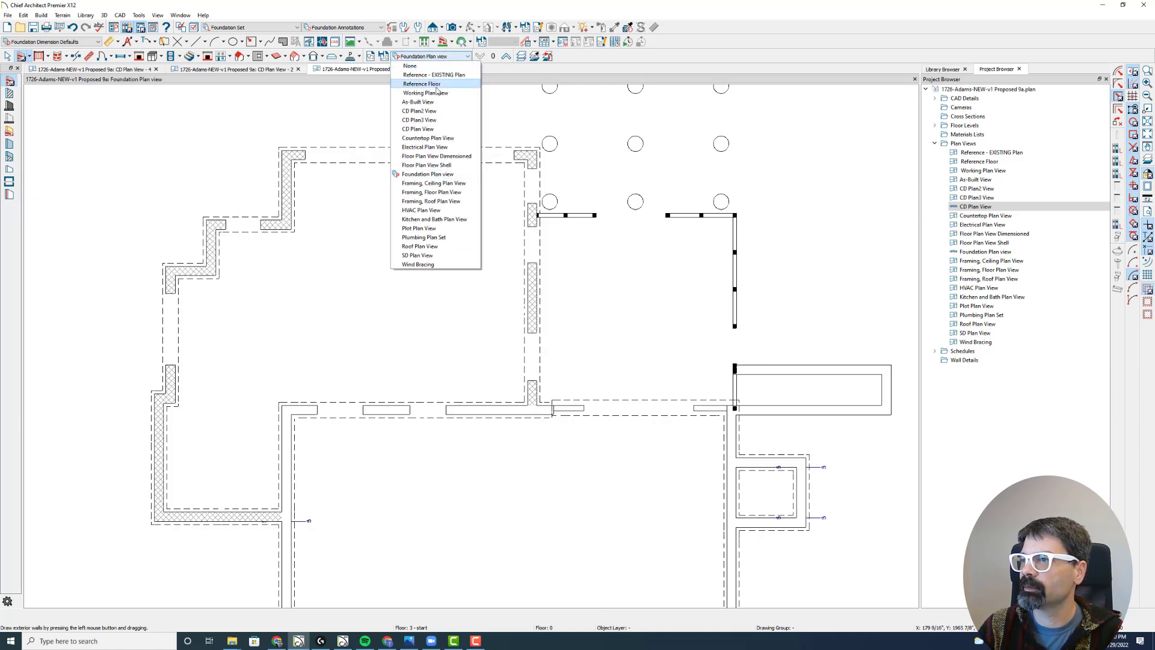
click(438, 134)
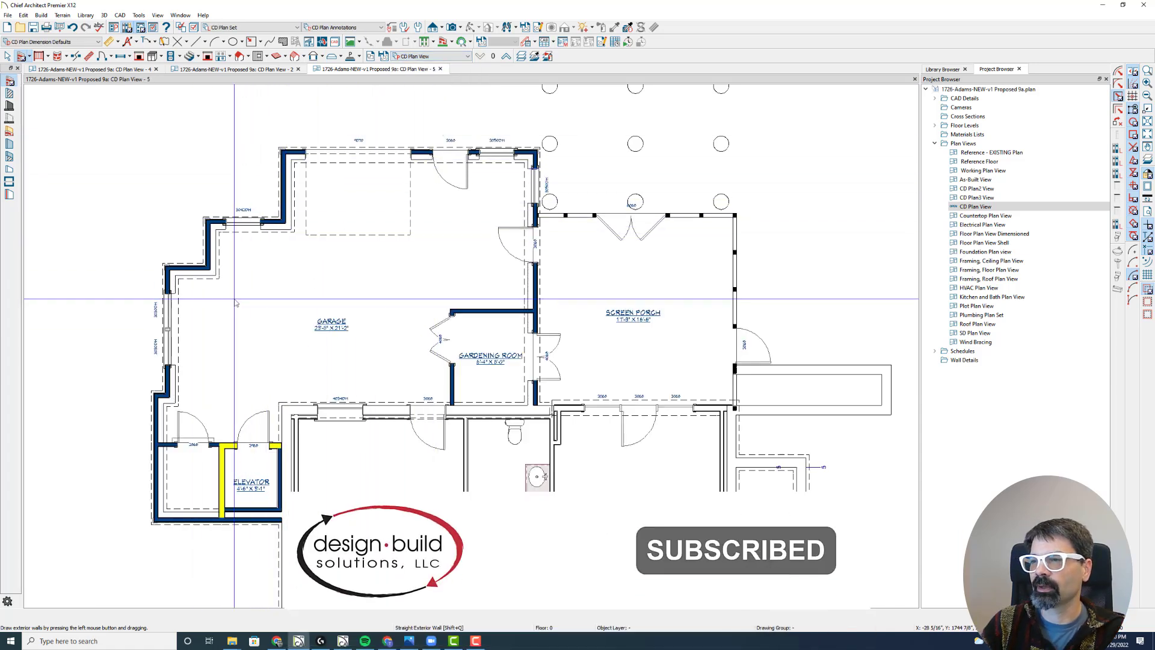
Zoom and pan the CD plan to frame the garage, gardening room and screen porch
scroll(251, 238, up, 2)
scroll(278, 181, up, 4)
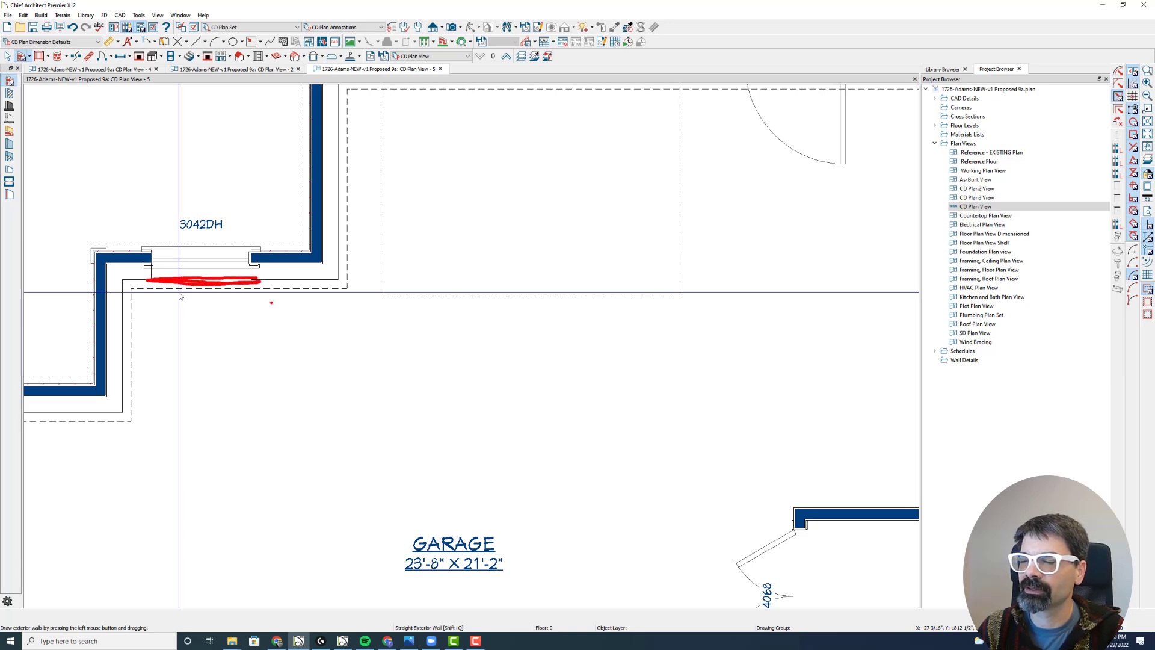
scroll(180, 294, down, 5)
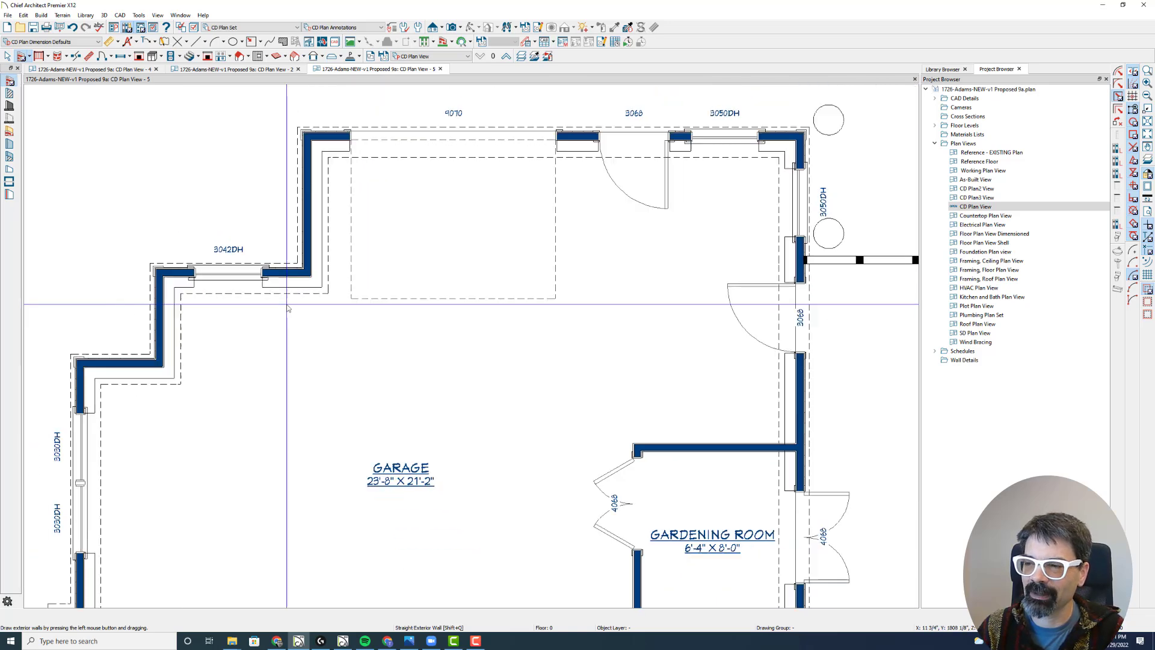
middle_drag(354, 301, 358, 283)
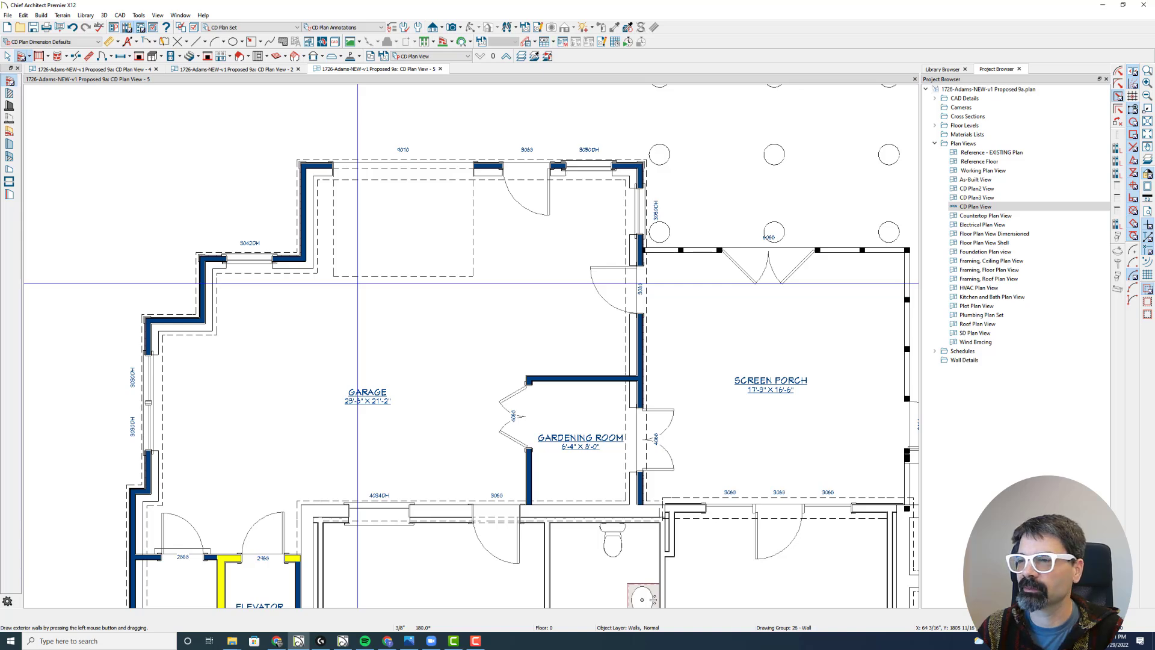
middle_drag(357, 283, 359, 220)
scroll(356, 235, down, 1)
scroll(359, 221, up, 1)
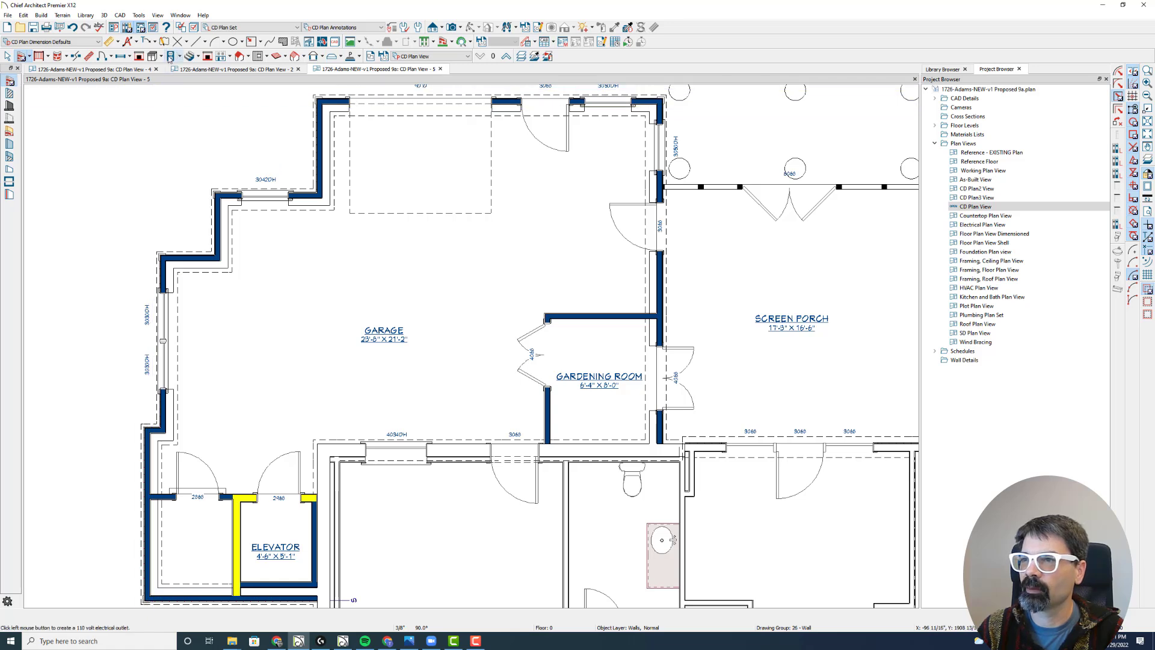
Place a window in the left exterior wall by the elevator and set its height to 20"
click(126, 58)
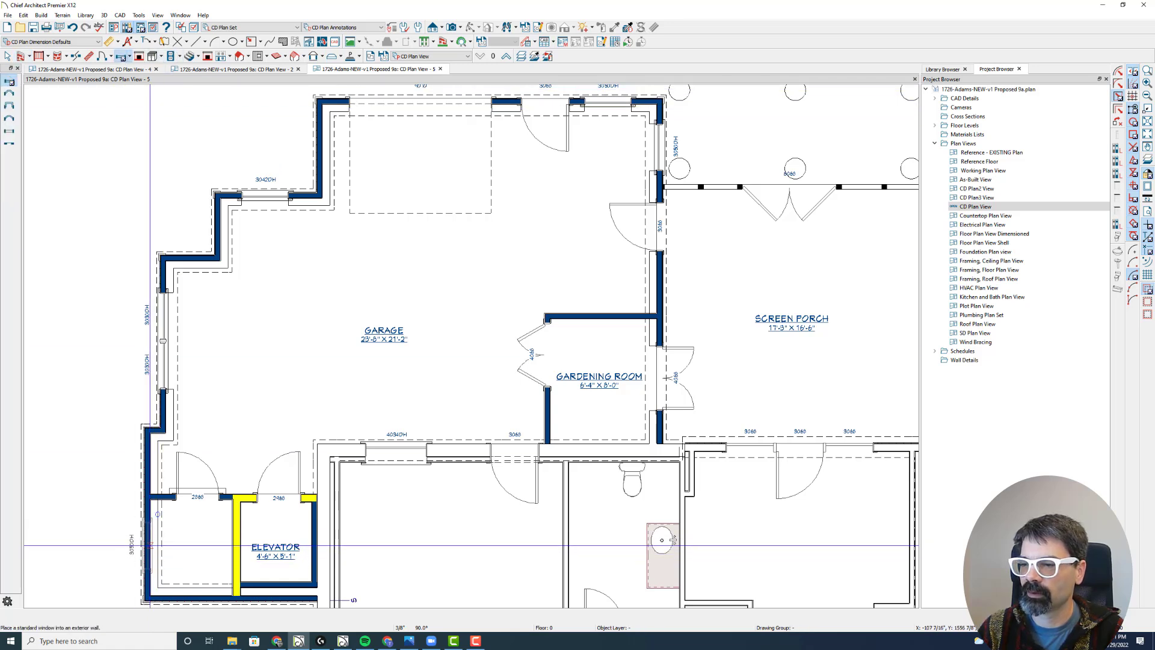
click(148, 535)
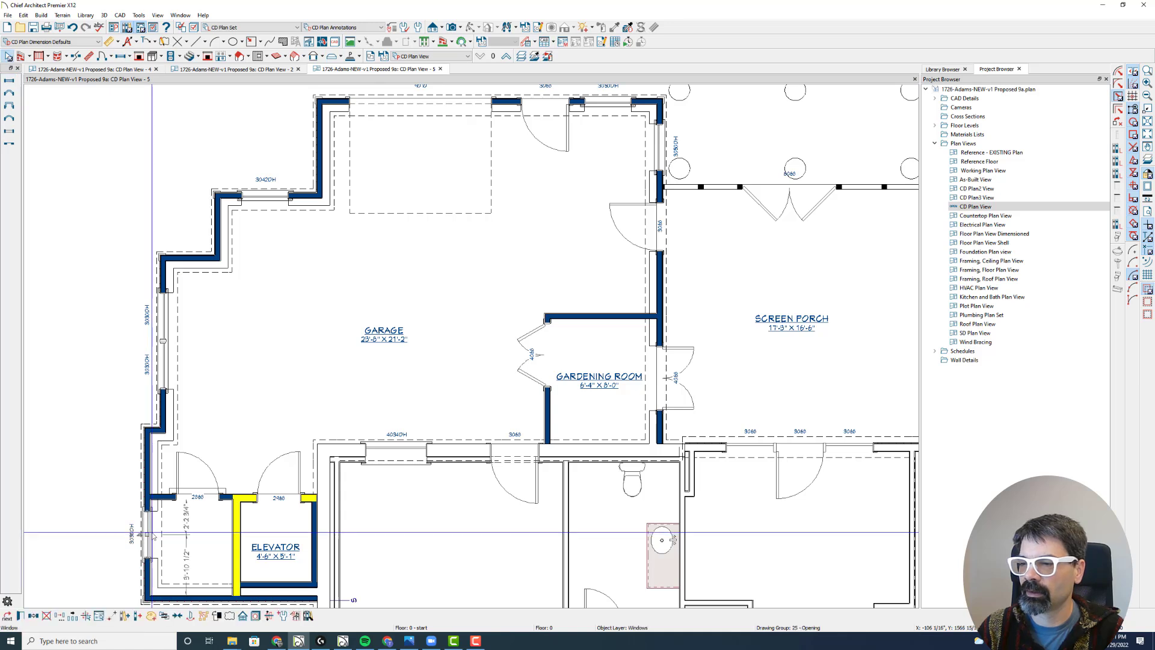
double_click(148, 535)
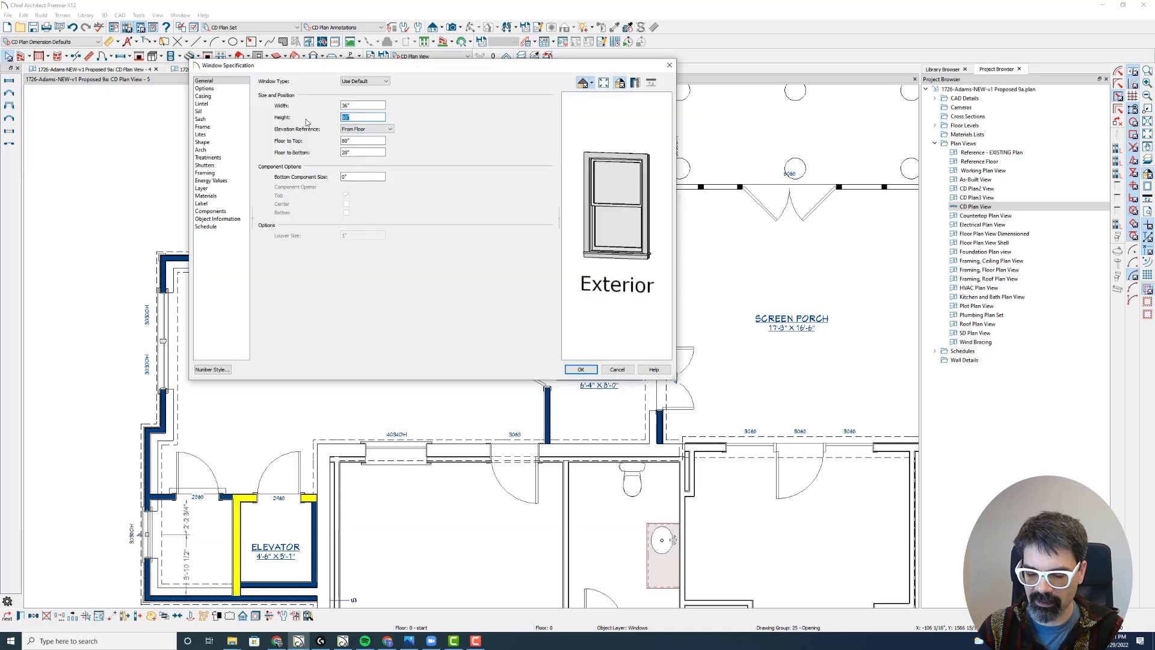
text(20)
key(Return)
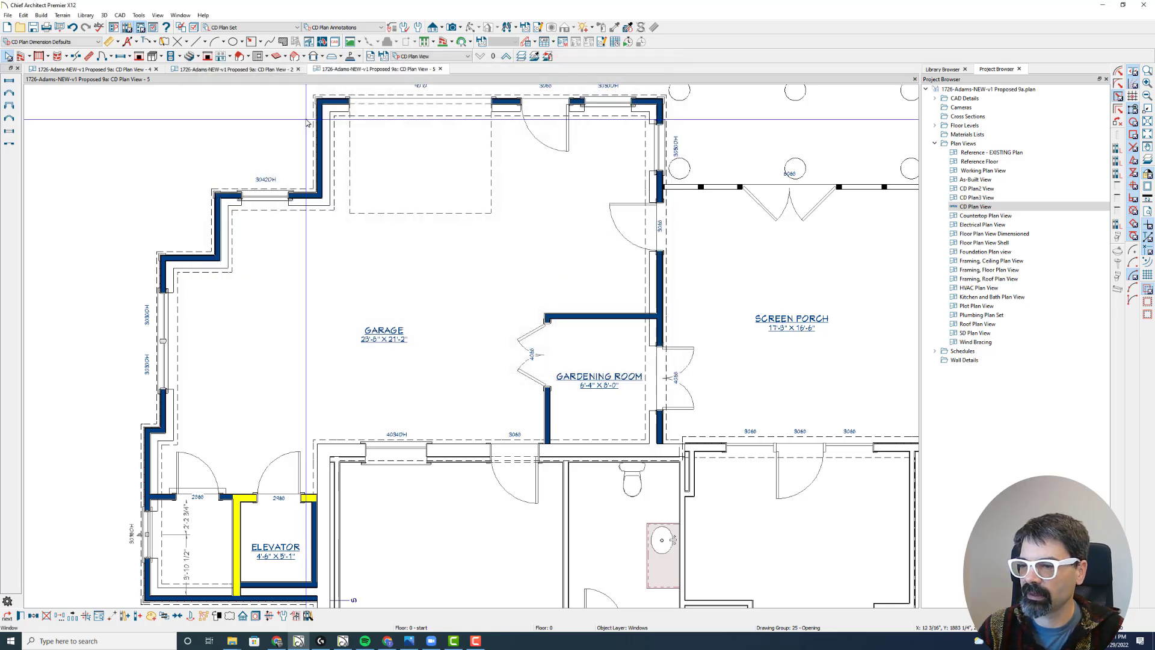
click(434, 28)
Create an elevation of the left garage wall, make the small lower window 16 inches tall, and show CD Plan View - 4
drag(190, 466, 139, 467)
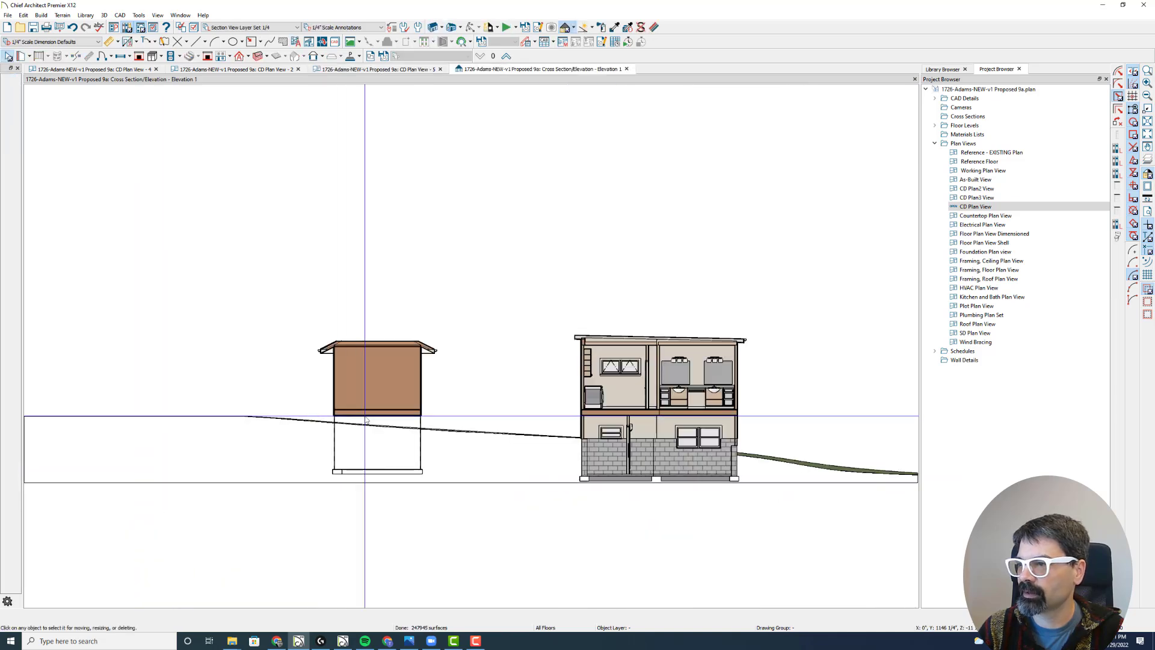
scroll(614, 432, up, 4)
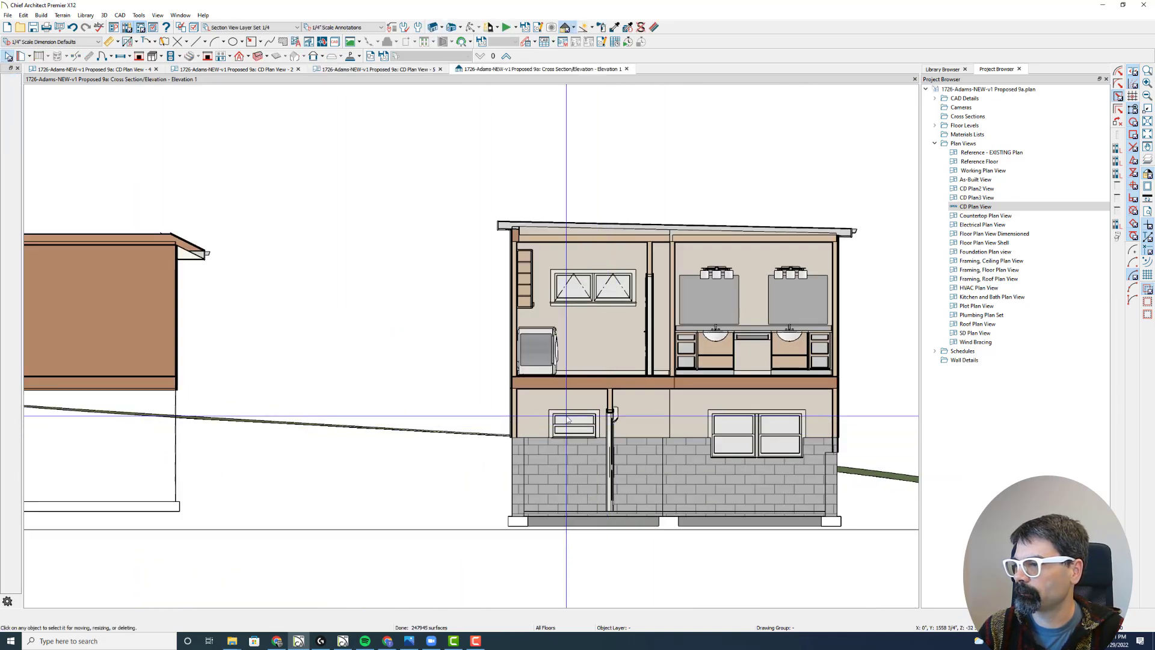
double_click(575, 425)
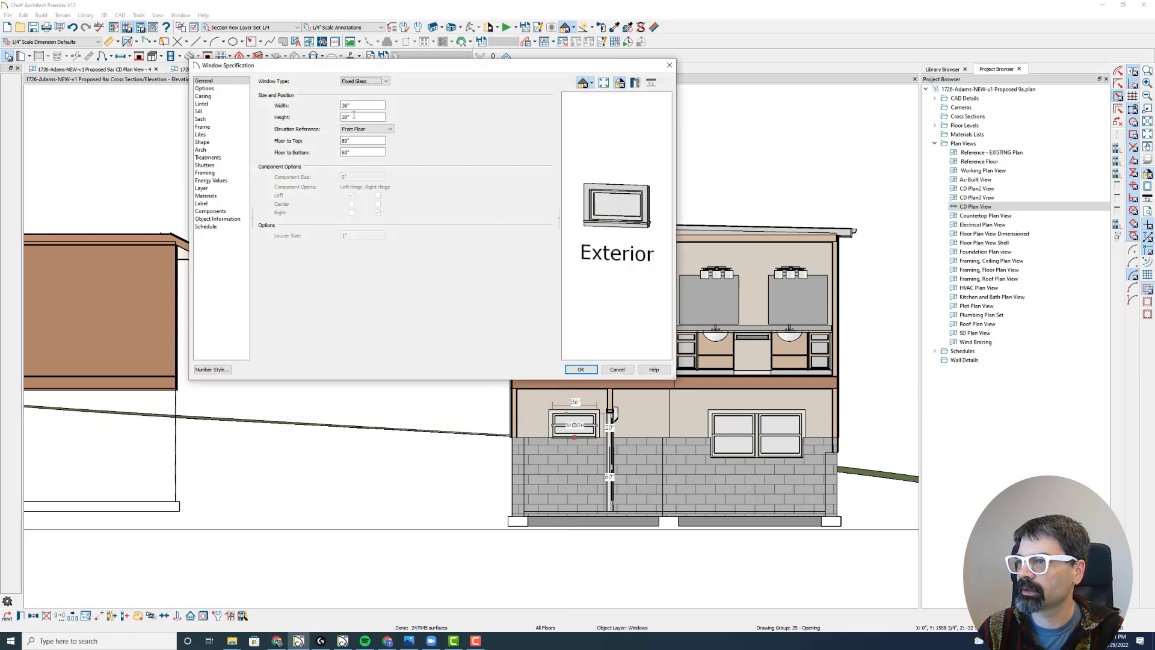
text(16)
key(Return)
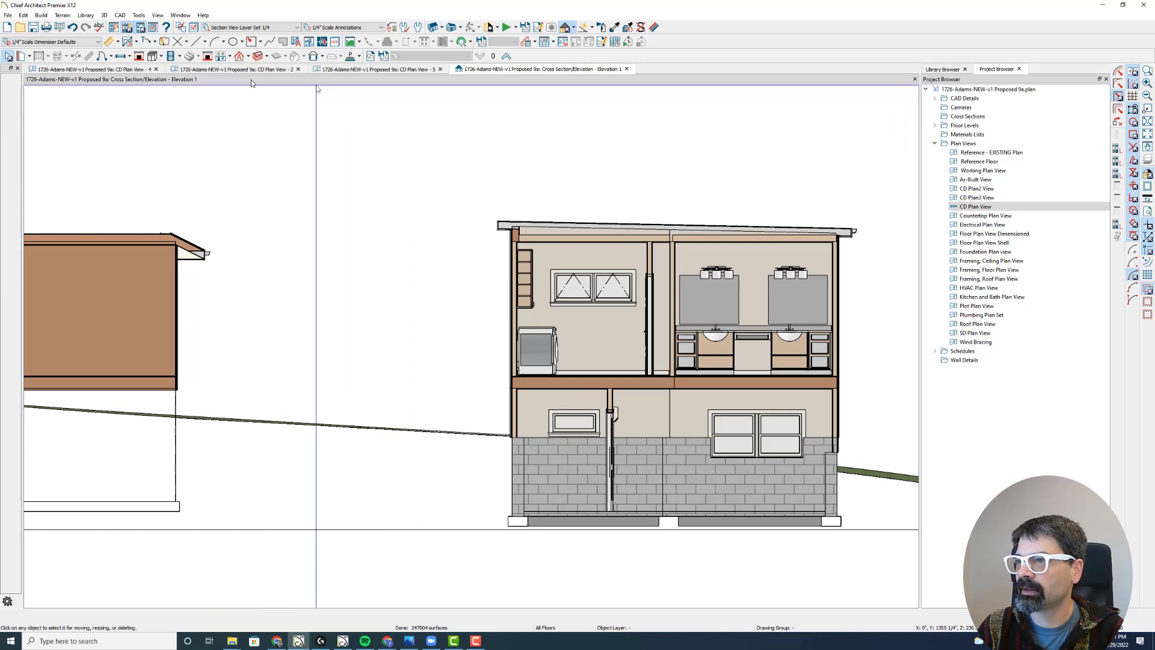
click(117, 70)
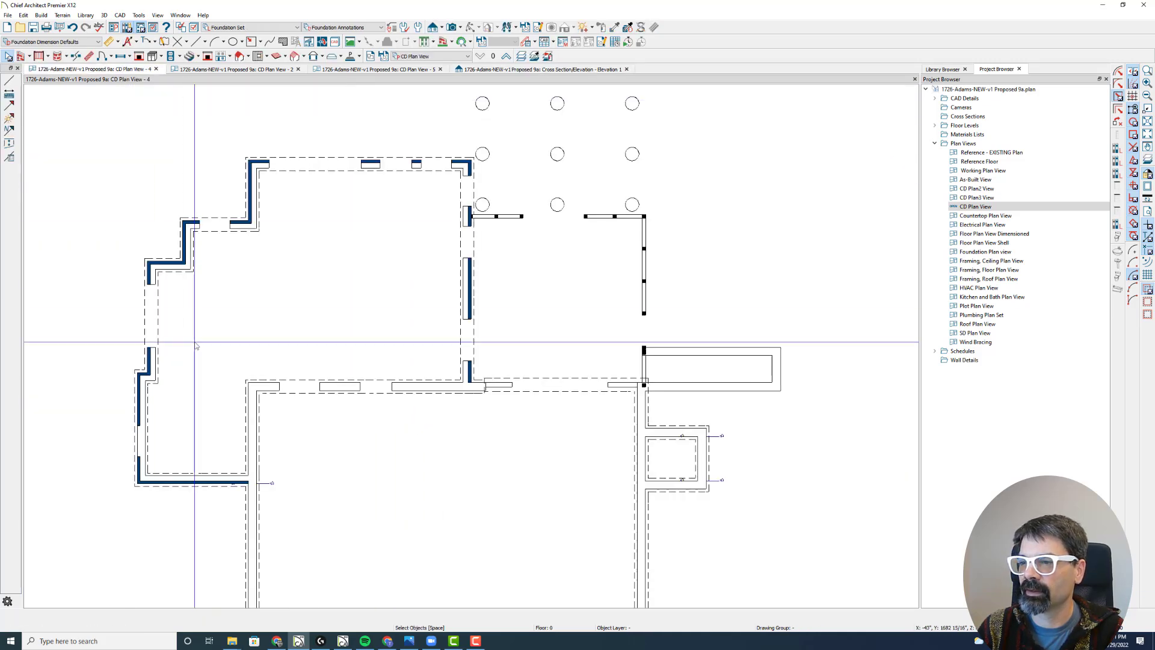
Return to CD Plan View - 5 and close CD Plan View - 4 without saving its view settings
scroll(147, 461, up, 2)
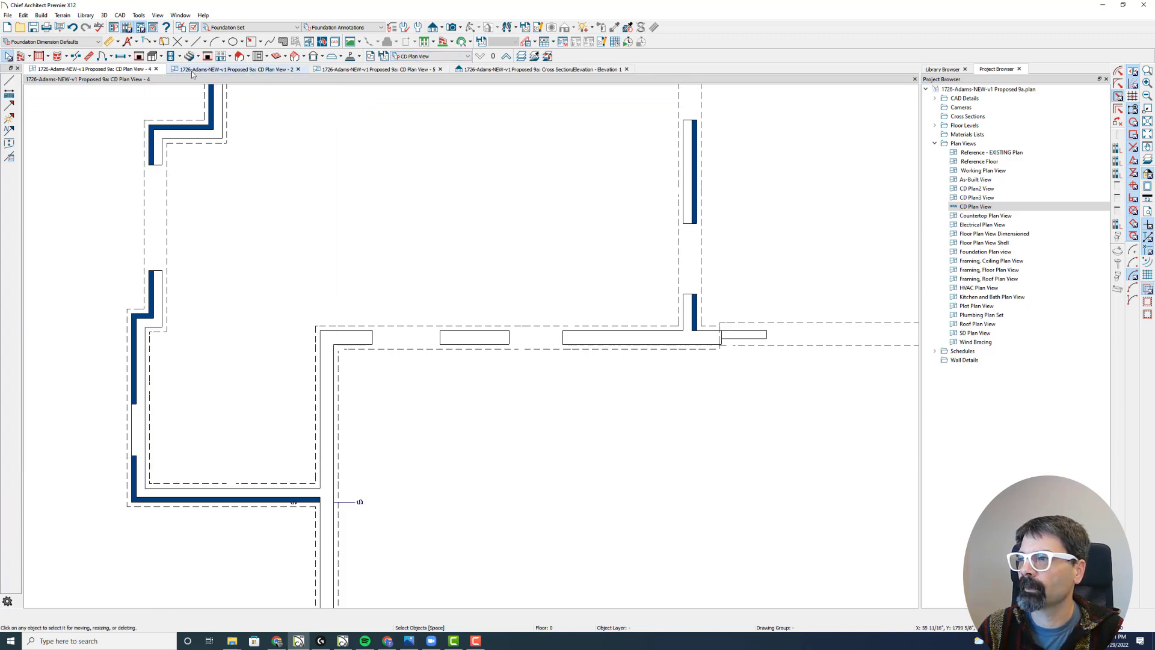
click(399, 71)
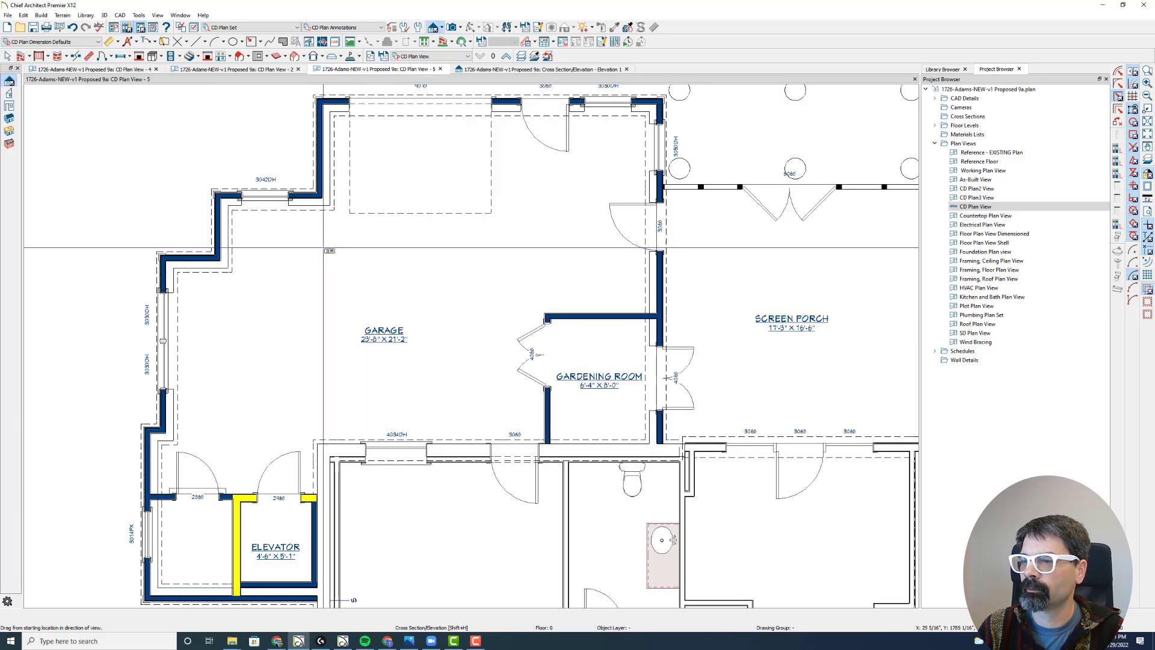
key(shift+h)
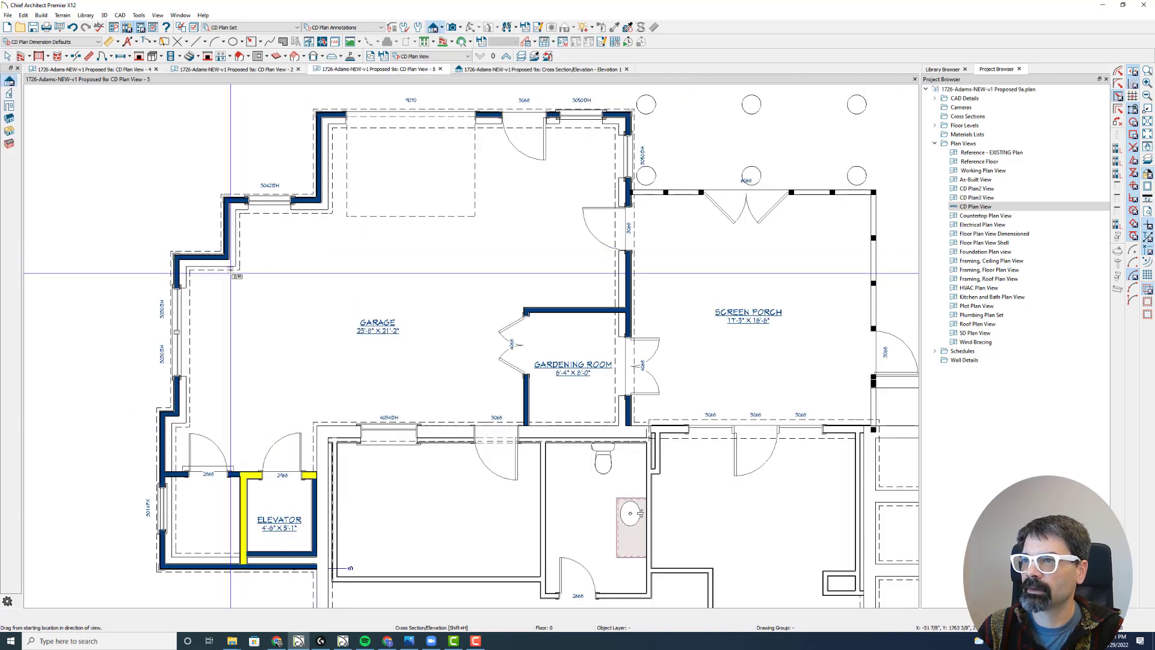
click(156, 69)
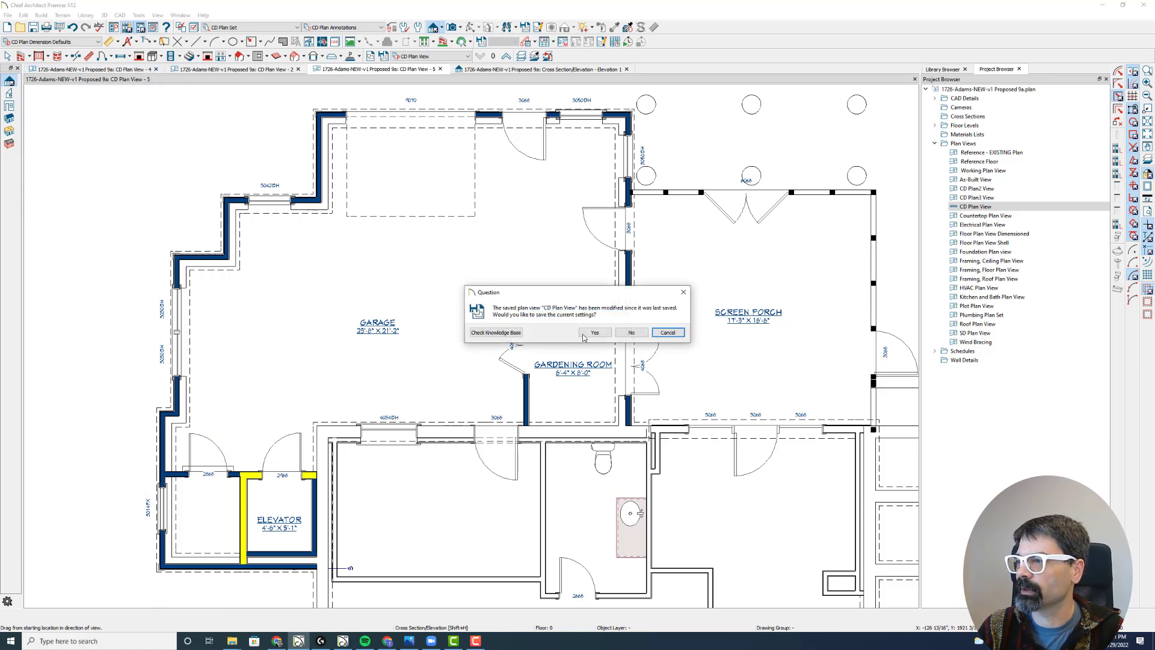
click(631, 332)
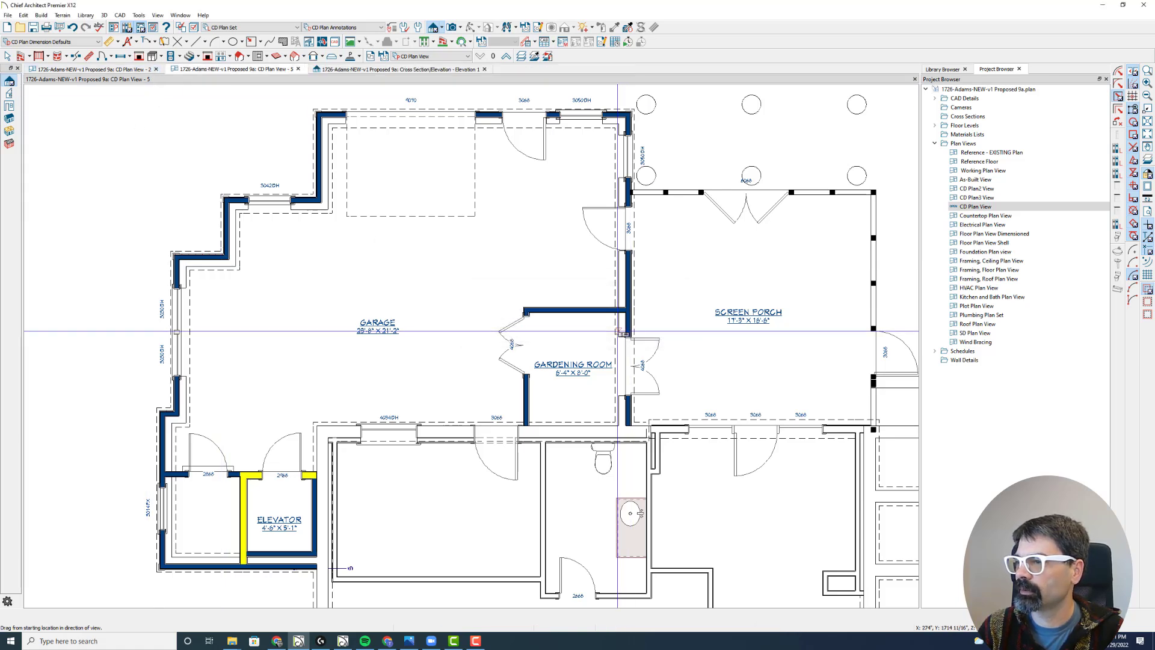
key(space)
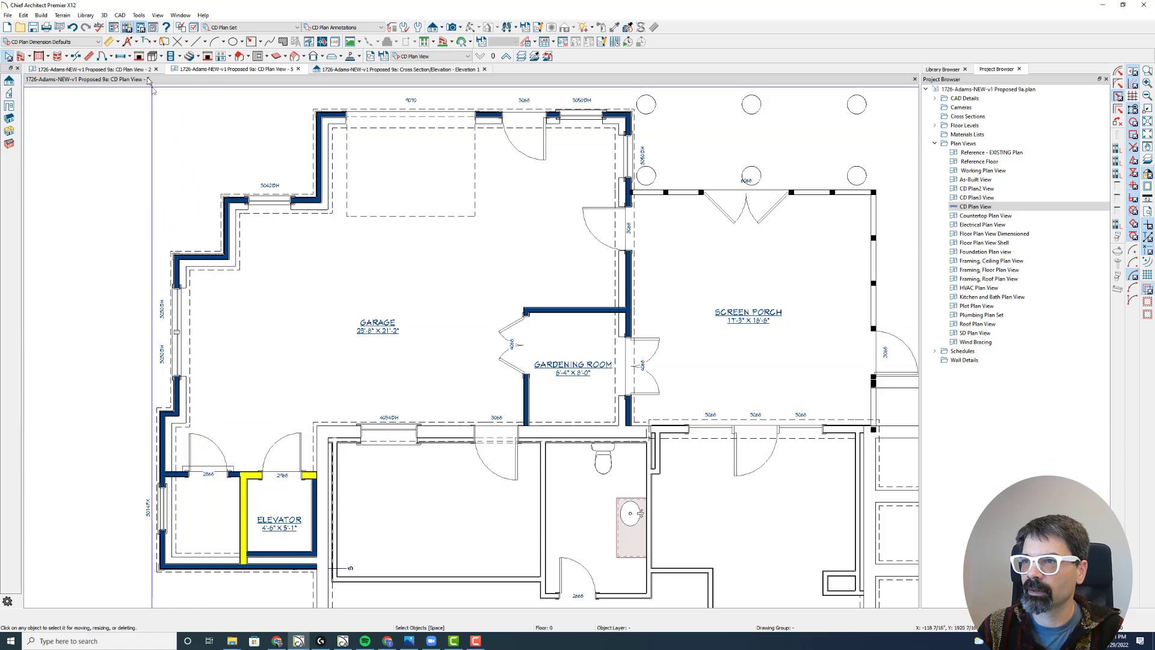
Close CD Plan View - 2 without saving its view settings and zoom in on the plan
click(156, 70)
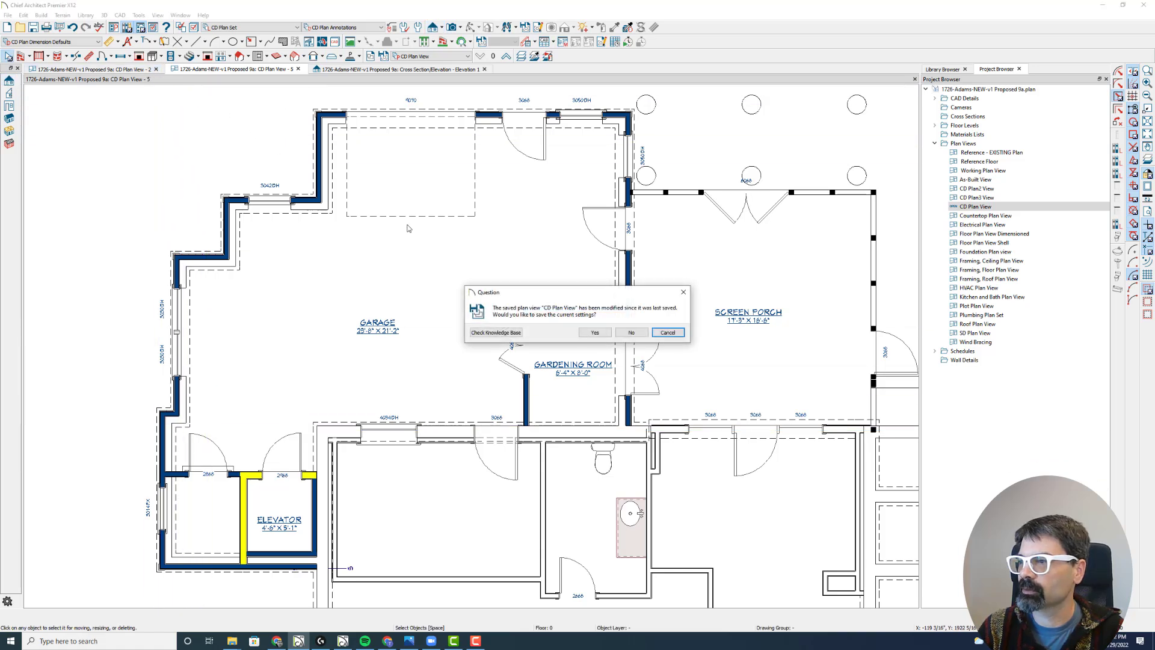
click(631, 333)
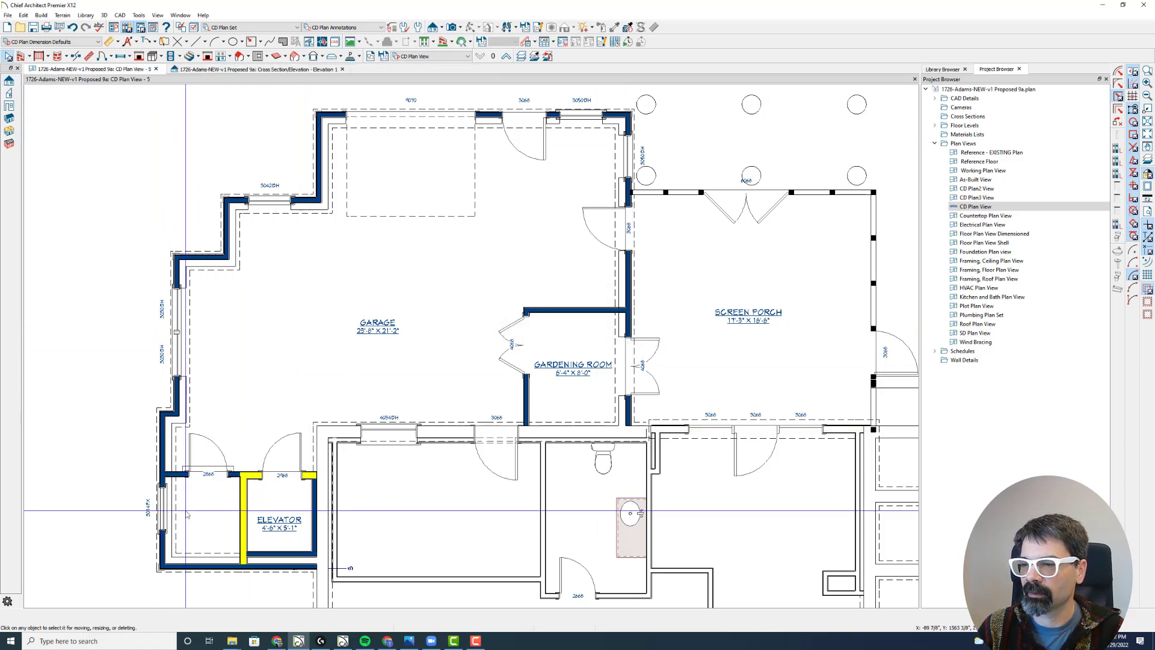
scroll(163, 508, up, 2)
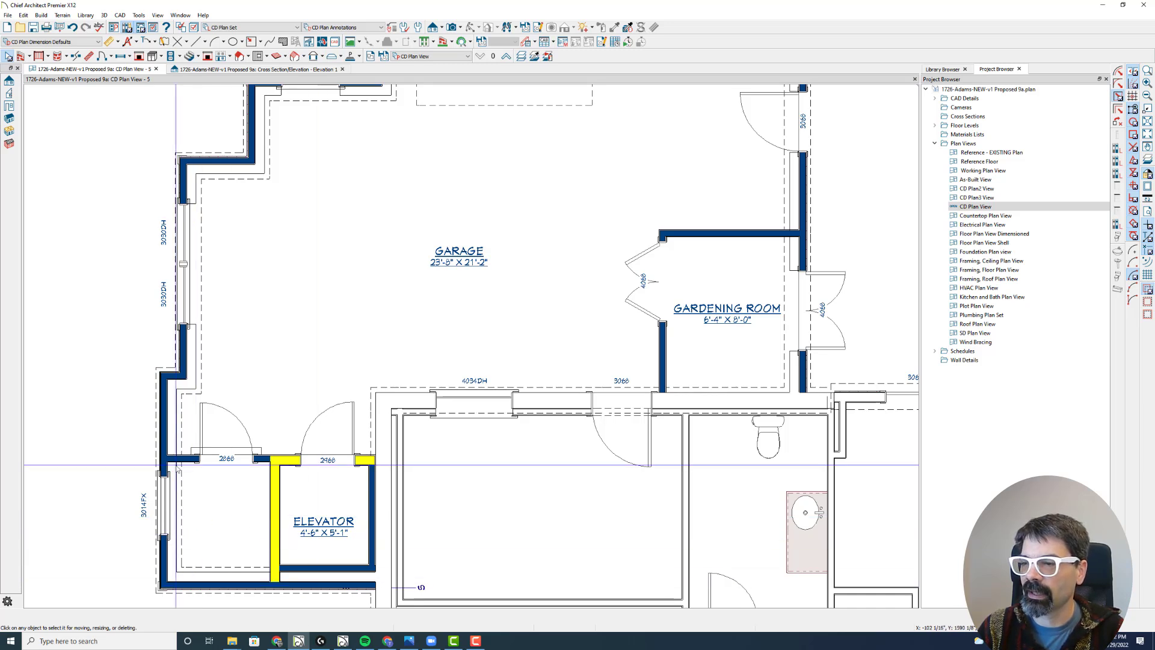
click(439, 56)
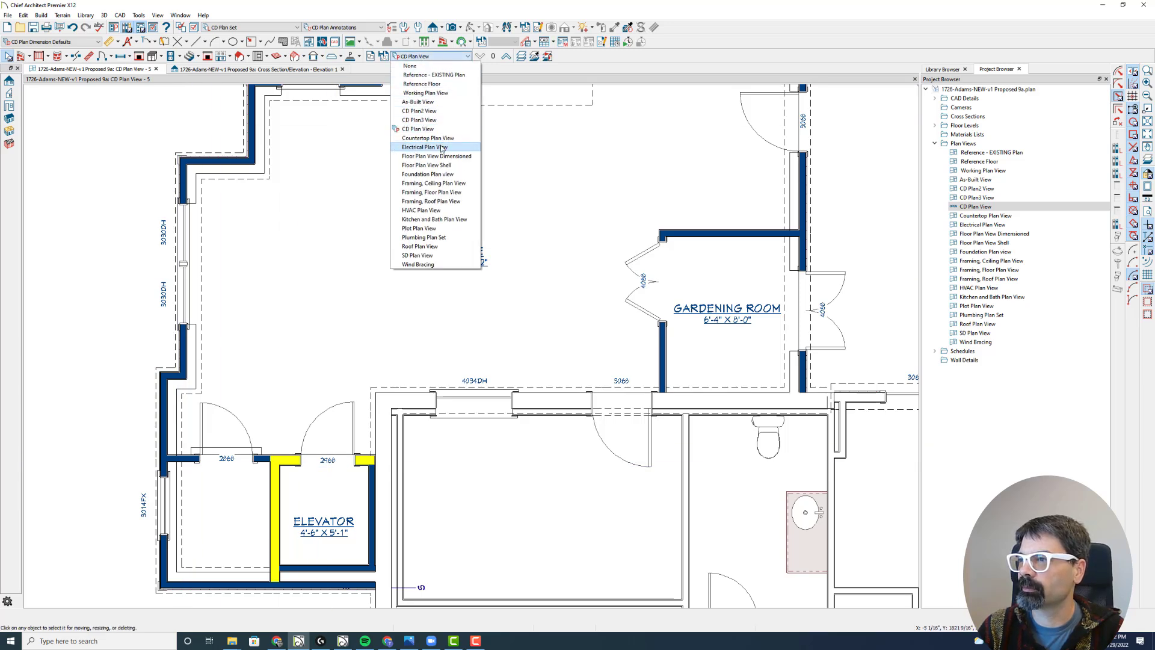
click(439, 174)
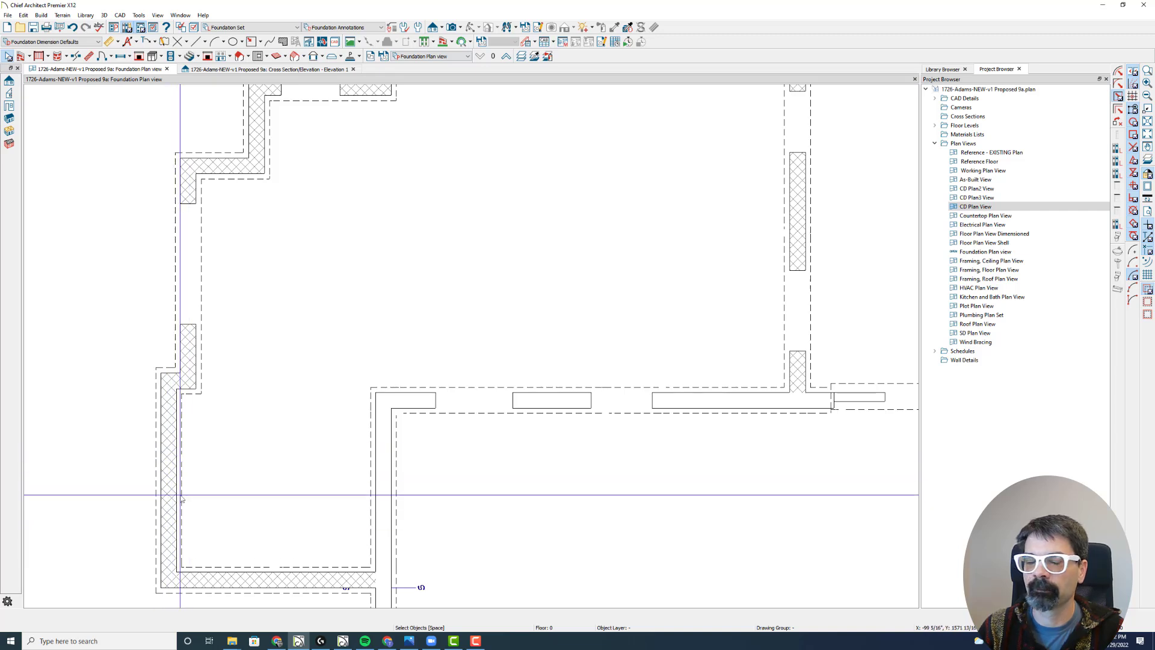
key(ctrl+z)
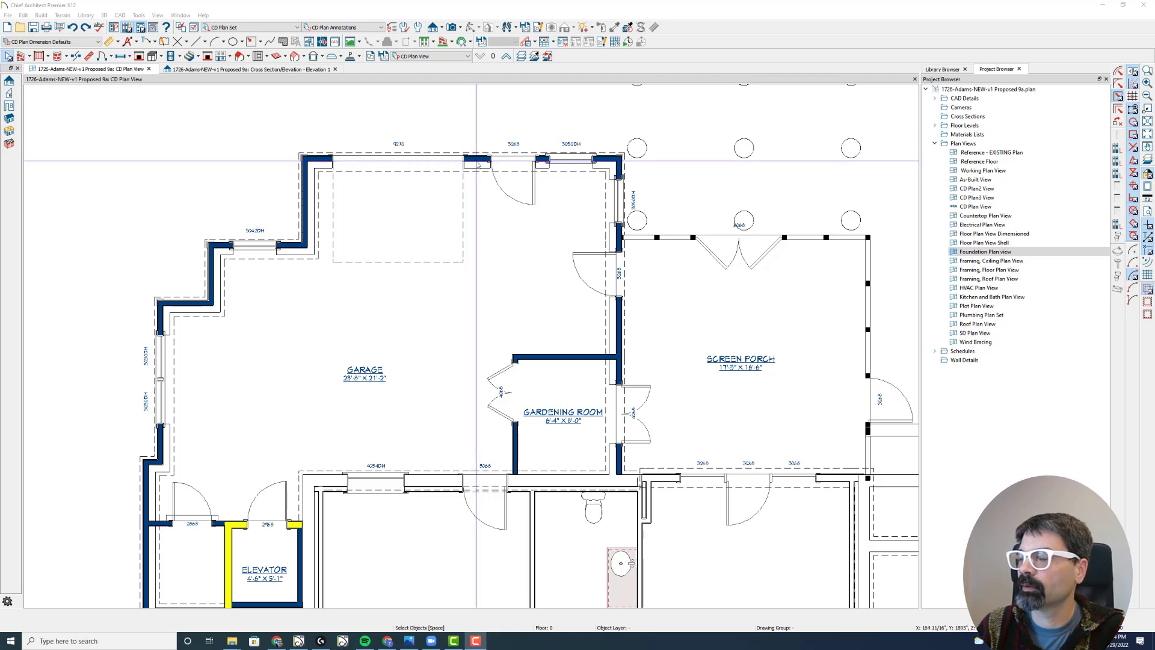
Turn off the Pony Wall option for the top garage wall in Wall Specification
click(478, 163)
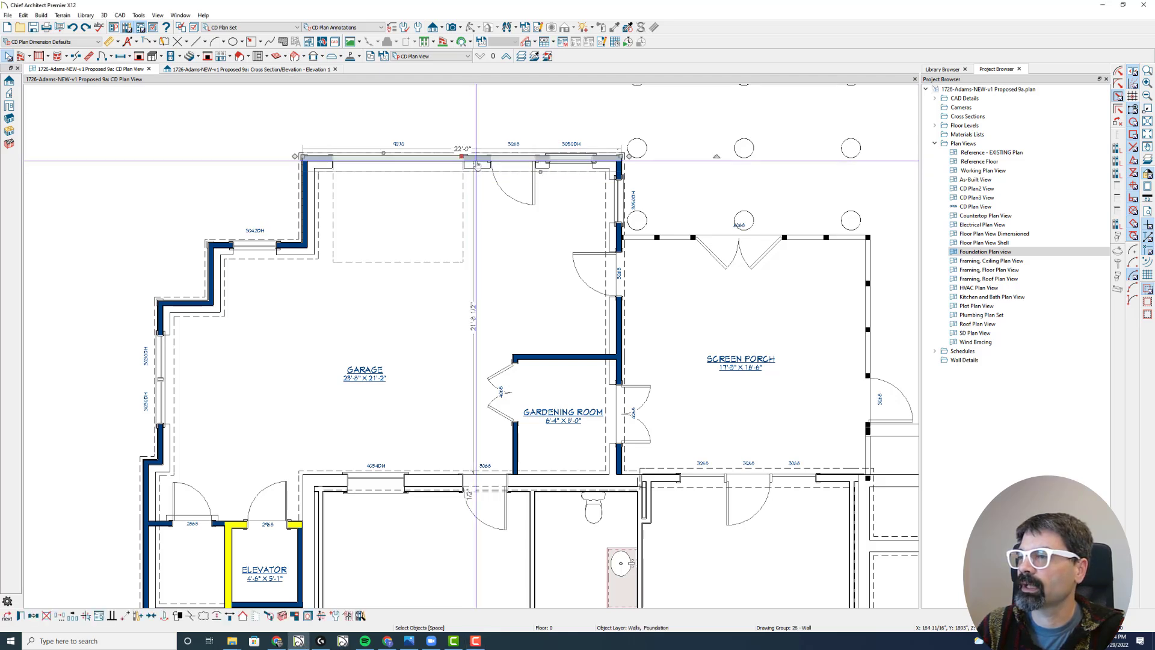
double_click(478, 164)
click(208, 100)
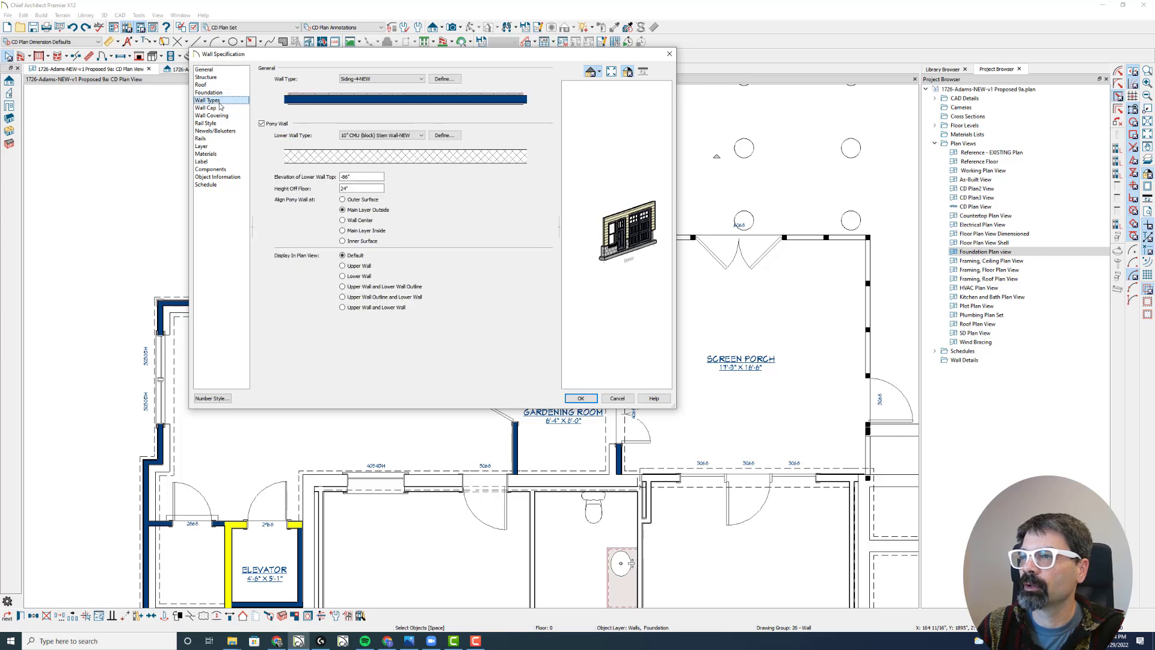
click(262, 123)
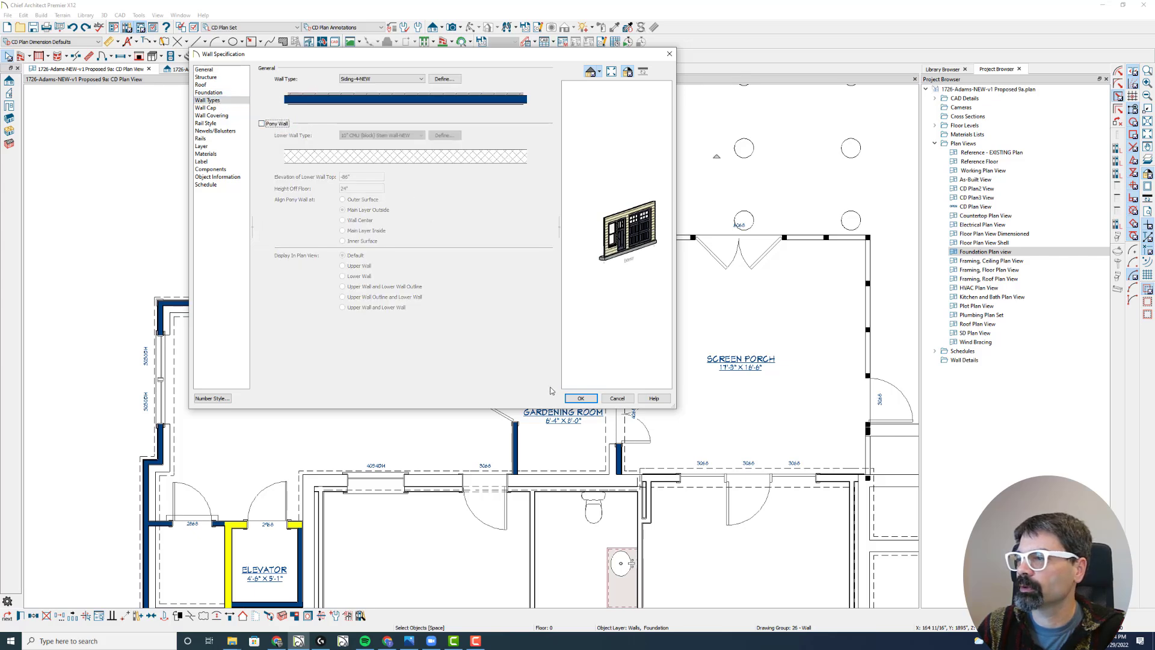
click(581, 399)
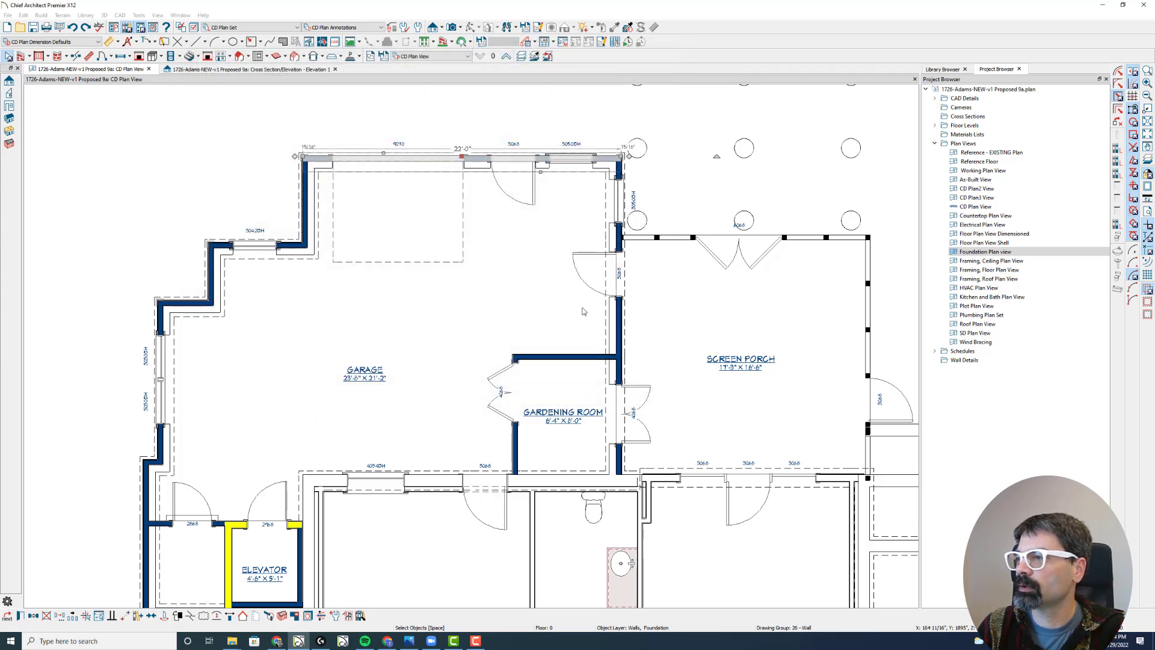
Switch the plan tab to the saved Foundation Plan view
click(441, 57)
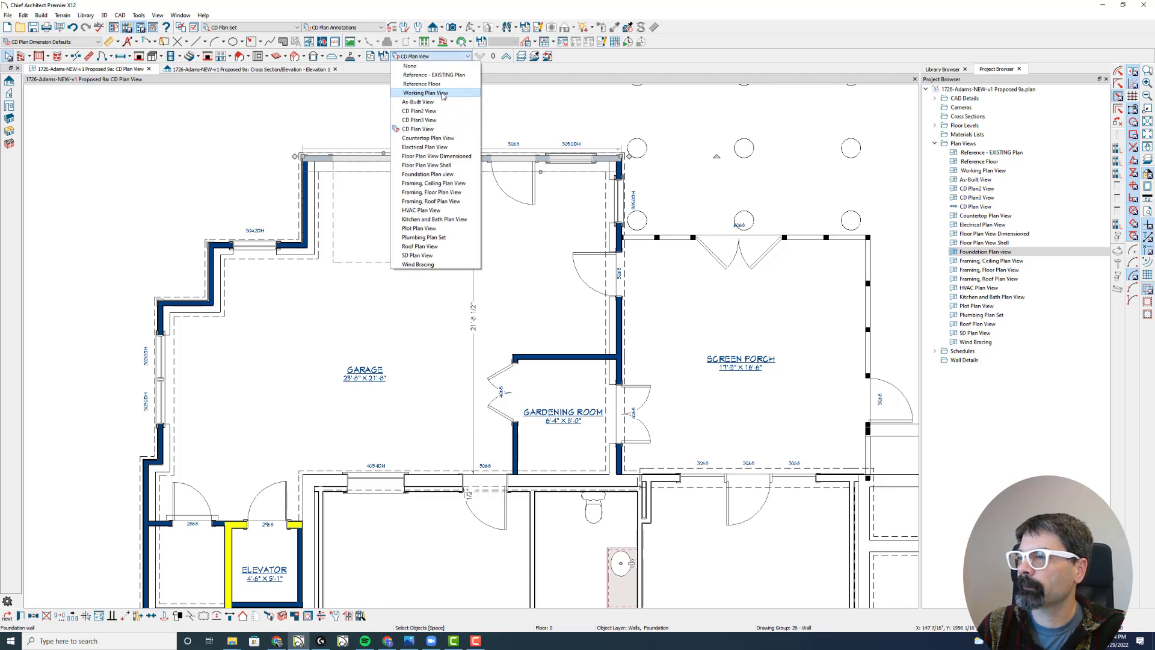
click(421, 128)
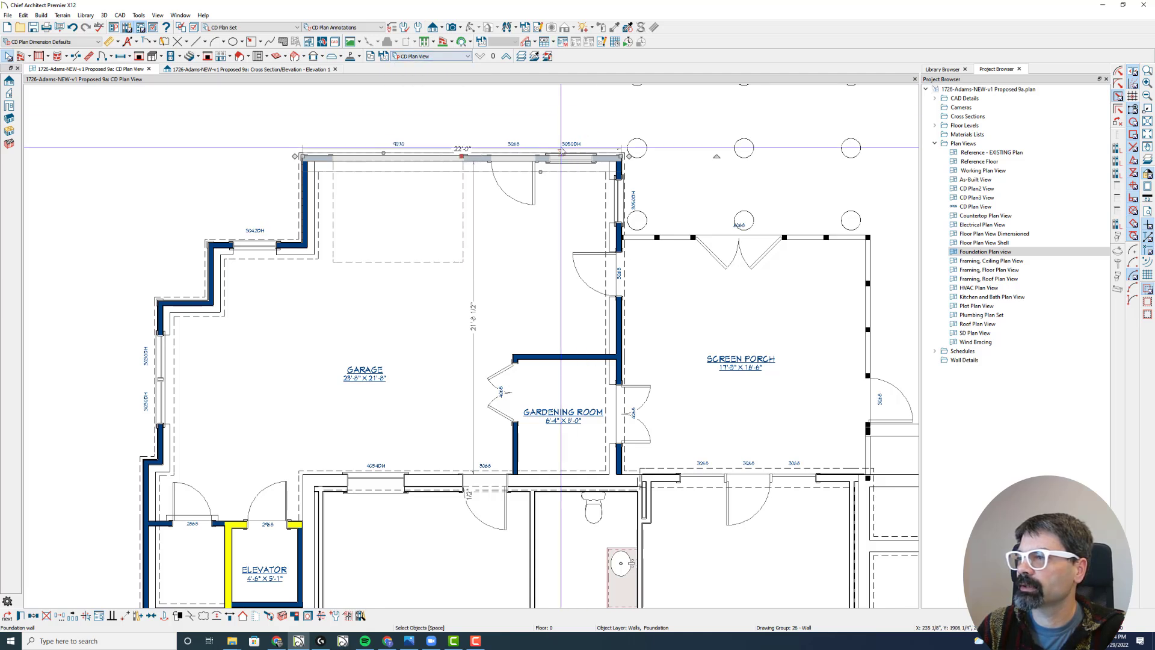
click(415, 56)
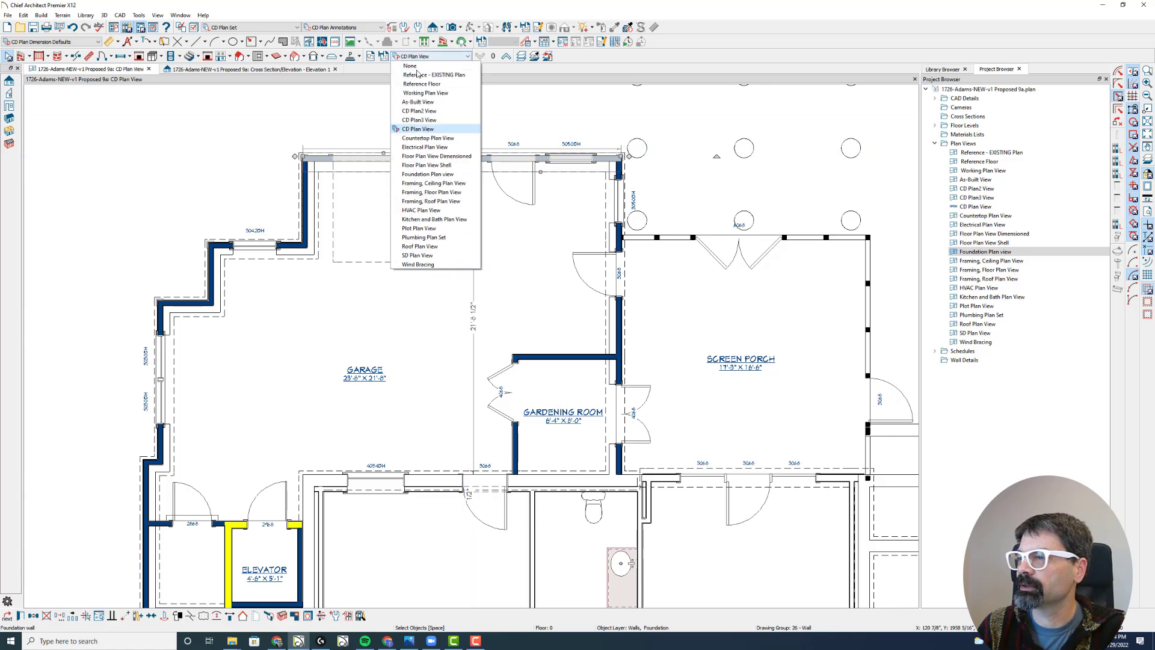
click(427, 174)
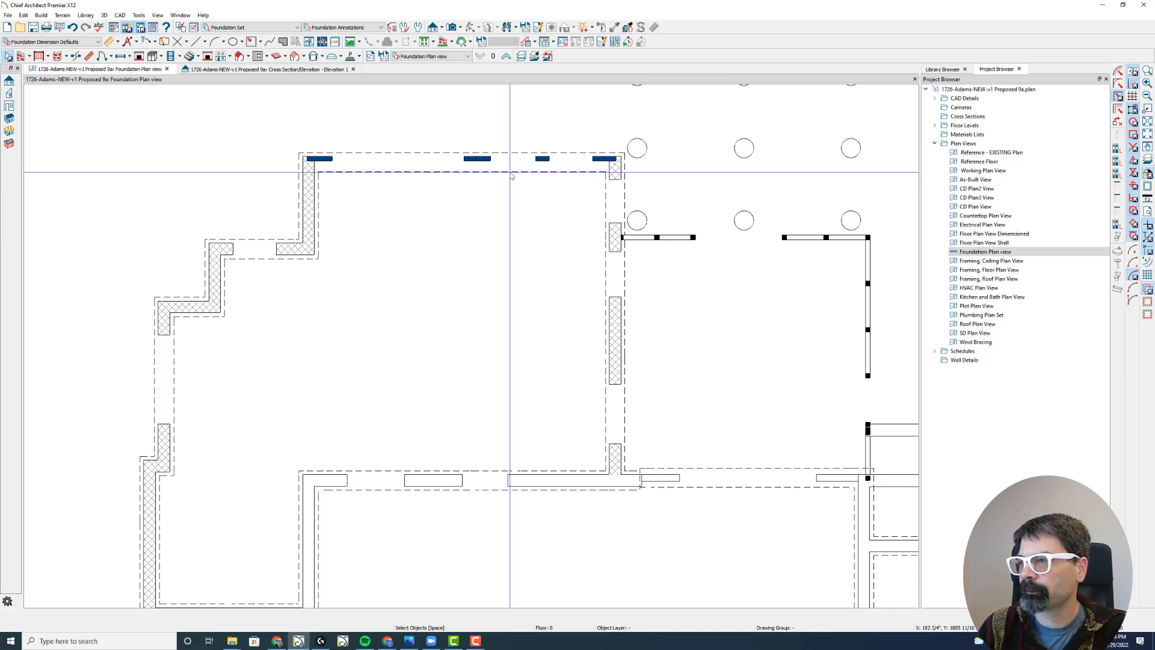
Reopen the top garage wall's settings without changes, then undo the pony wall removal
click(480, 162)
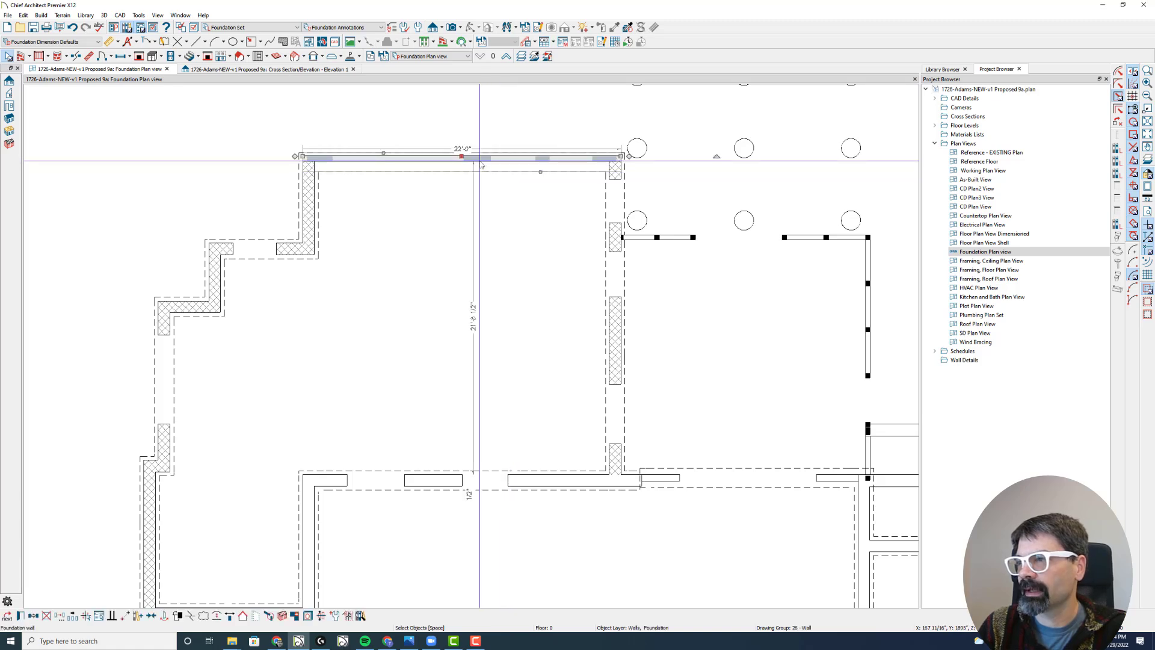
double_click(481, 163)
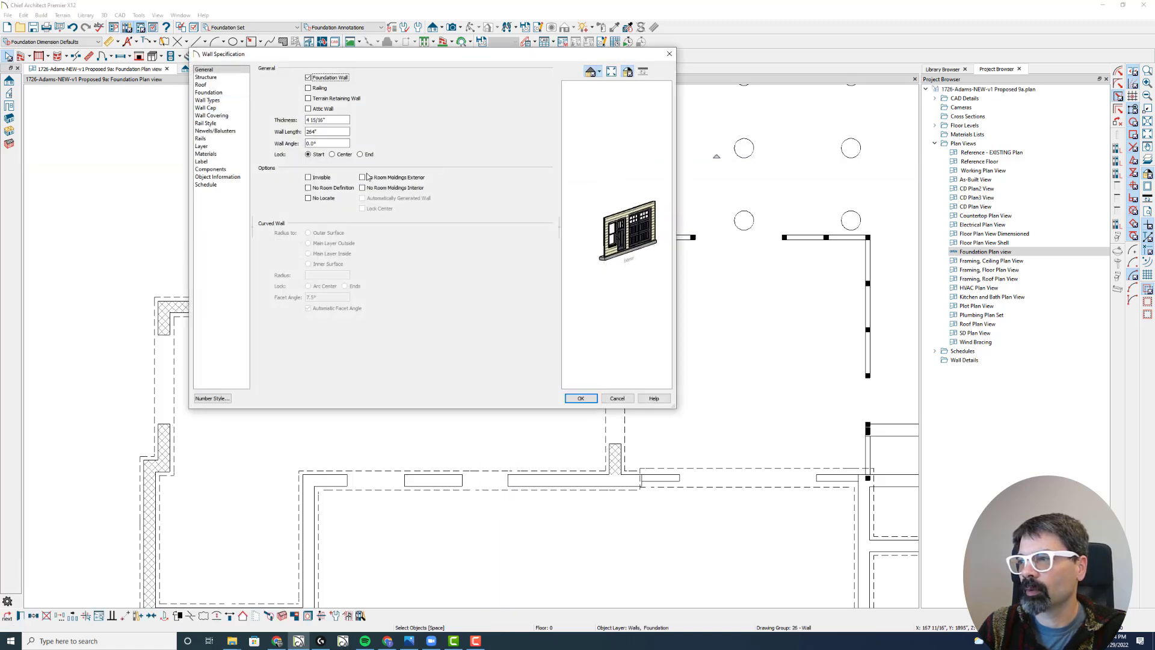
click(616, 398)
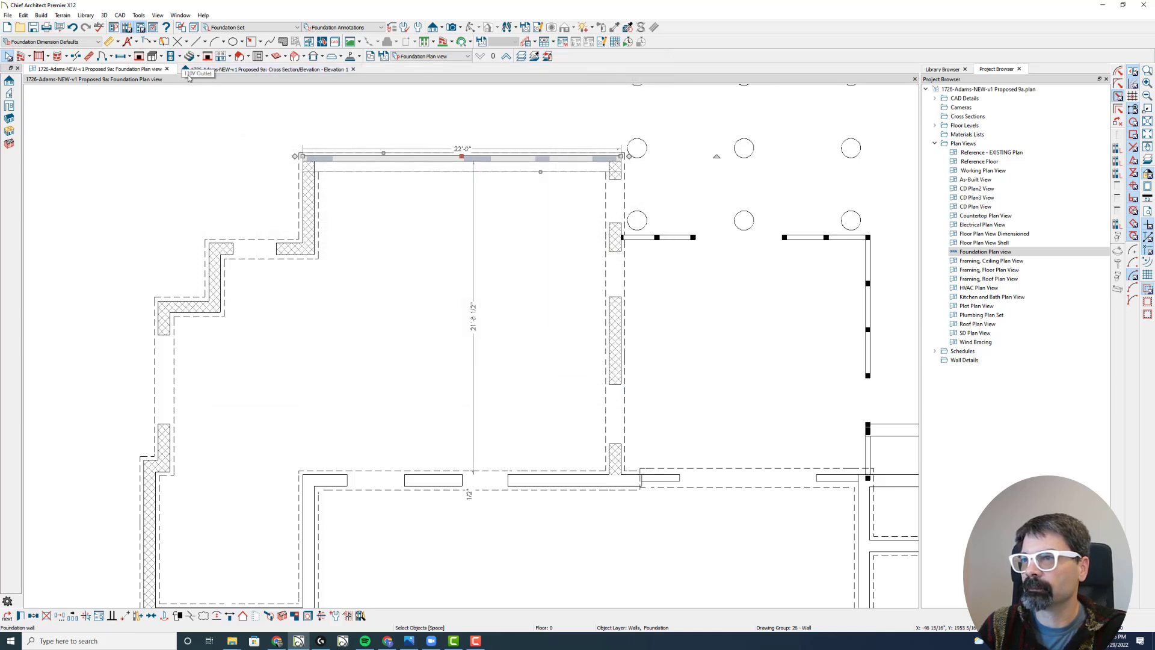
click(72, 27)
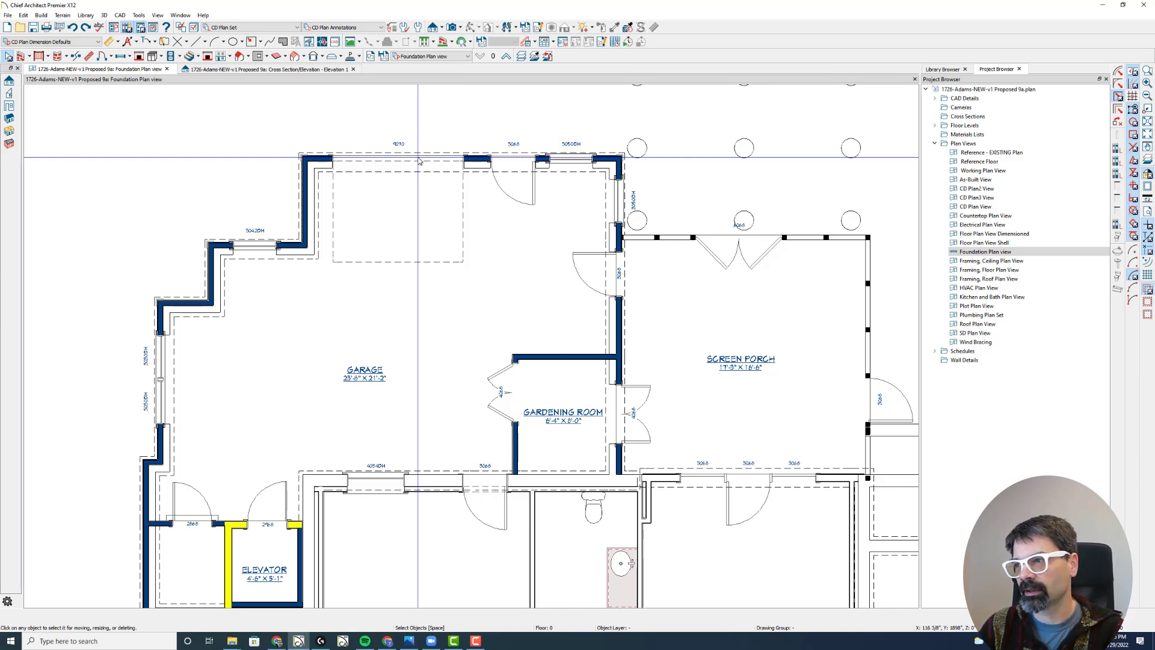
Set the top garage pony wall's Height Off Floor to 0
click(473, 159)
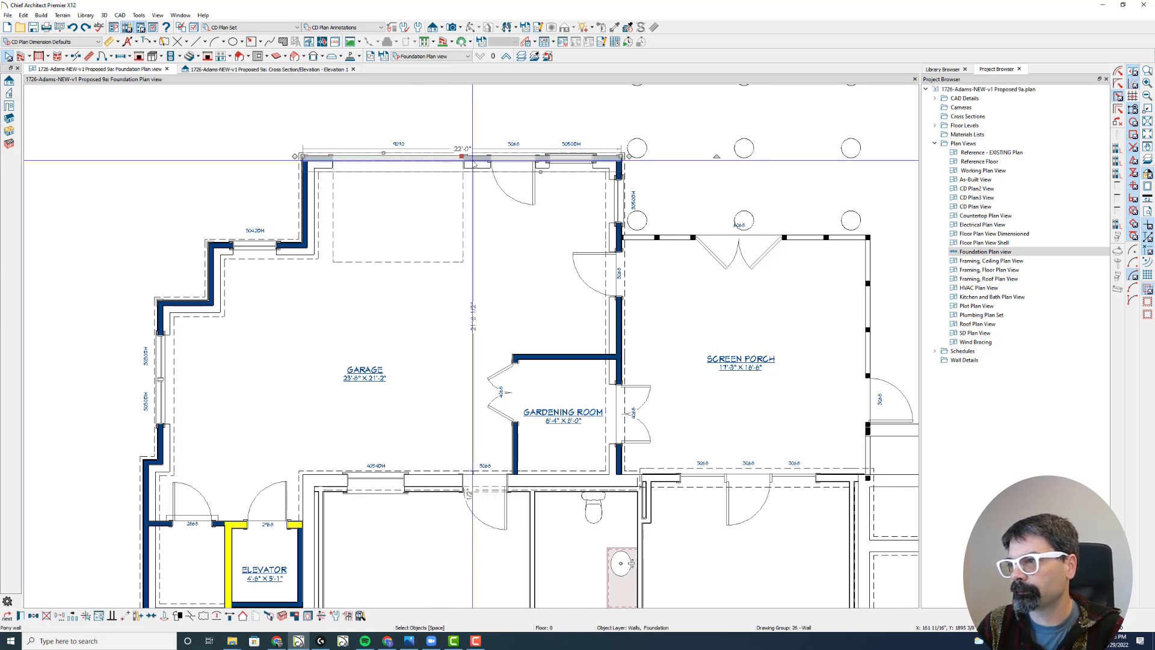
double_click(473, 160)
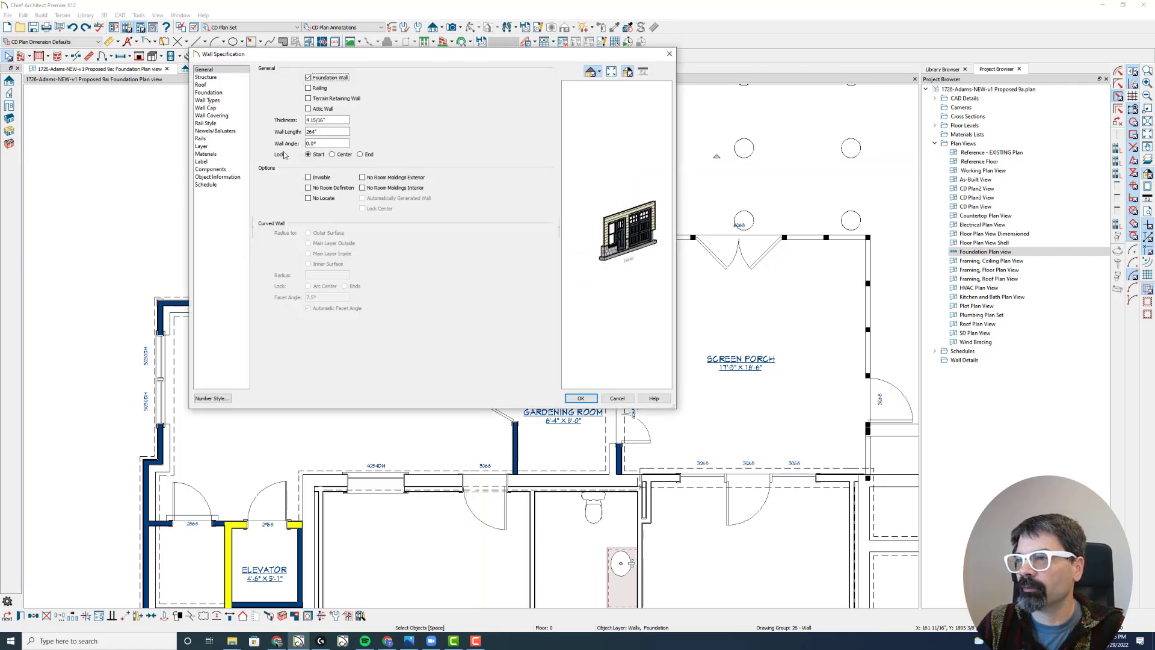
click(225, 100)
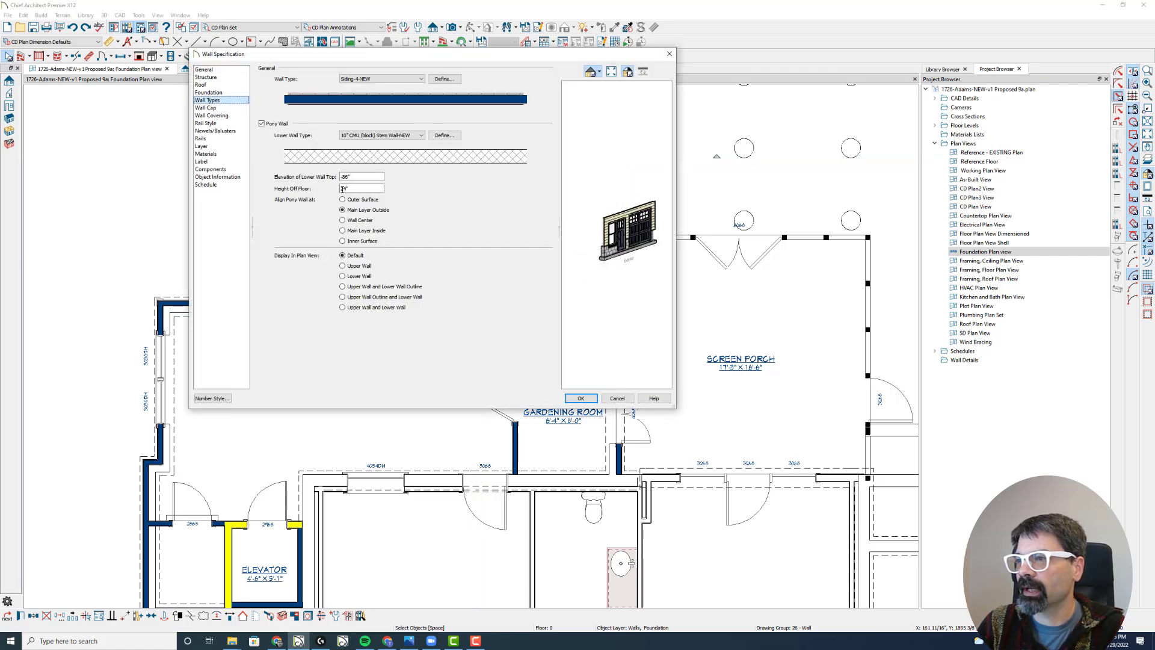
drag(361, 188, 291, 188)
text(0)
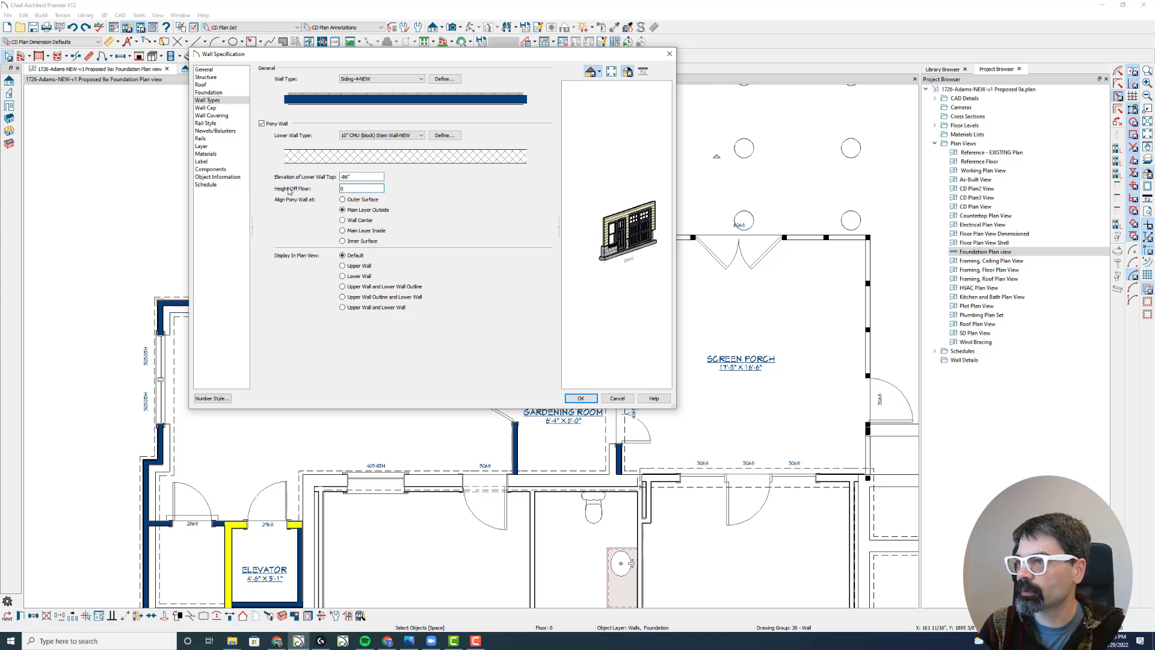
key(Return)
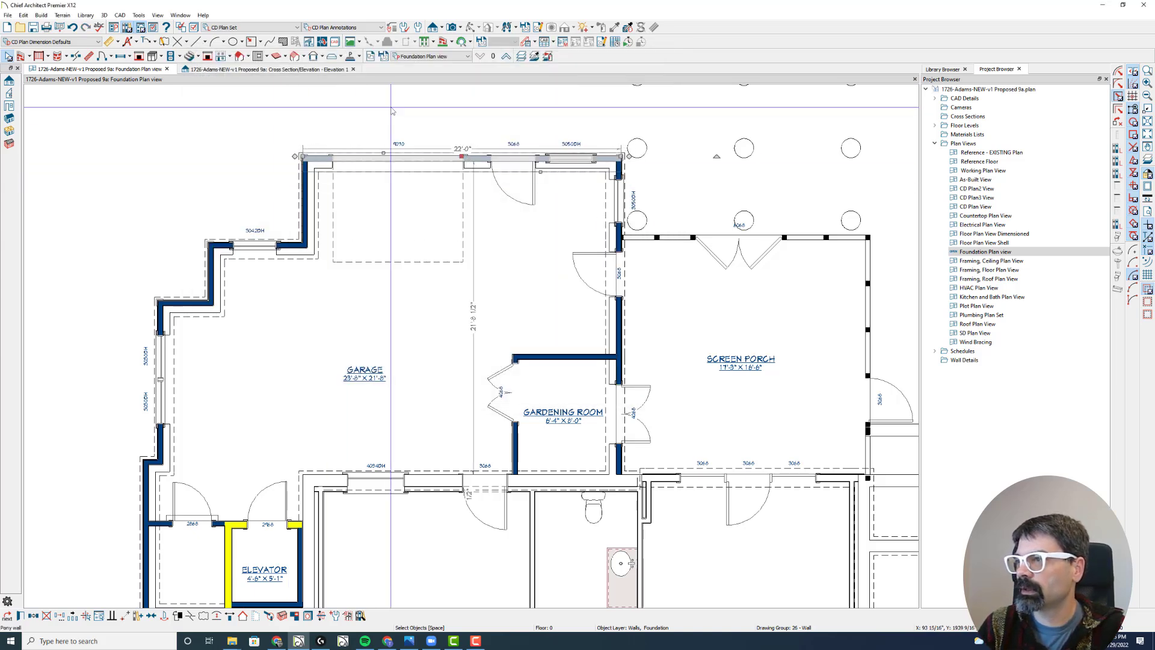
In the Foundation Plan view, change the top wall's Height Off Floor so its lower part drops below the slab
click(429, 56)
click(429, 178)
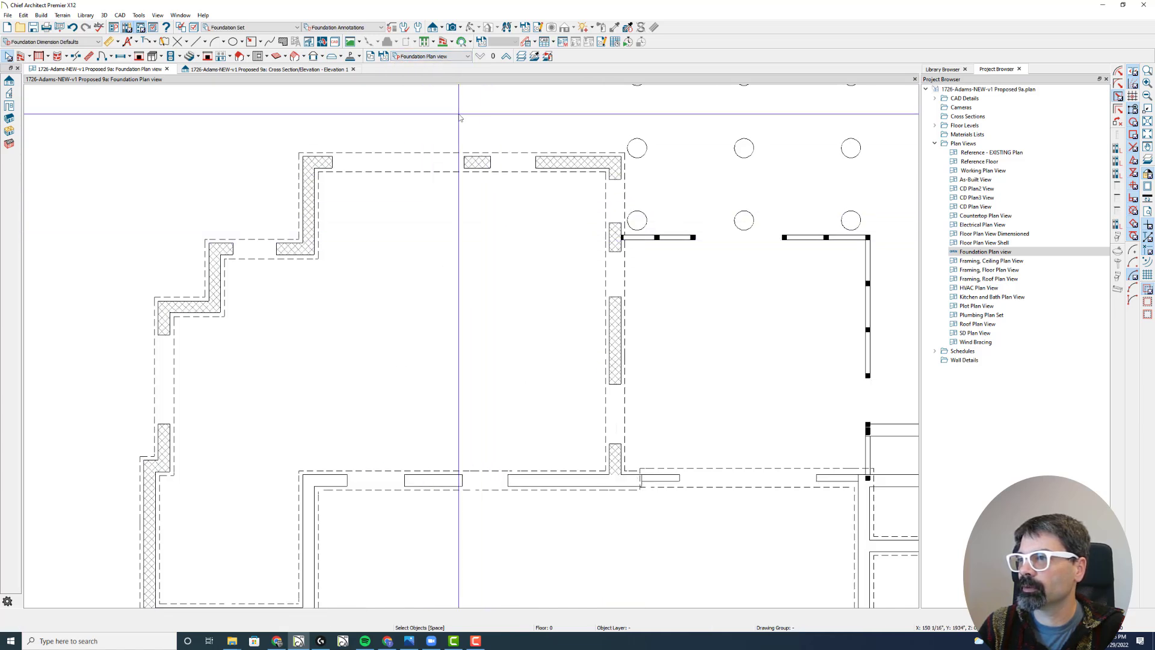
double_click(477, 160)
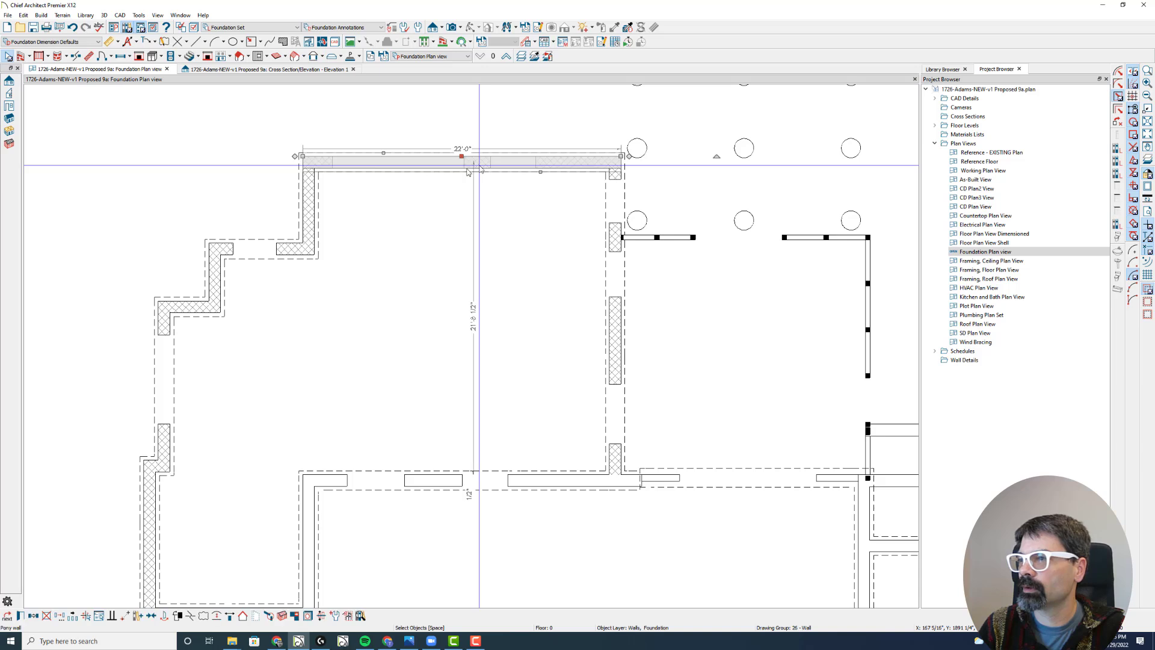
click(207, 100)
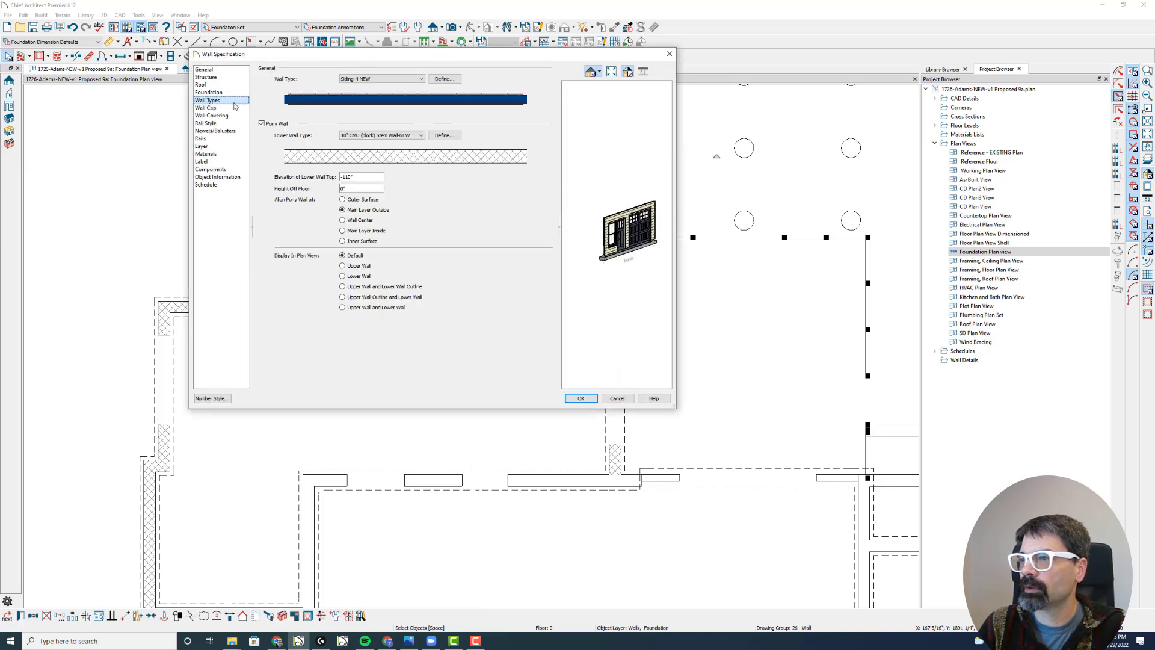
click(376, 189)
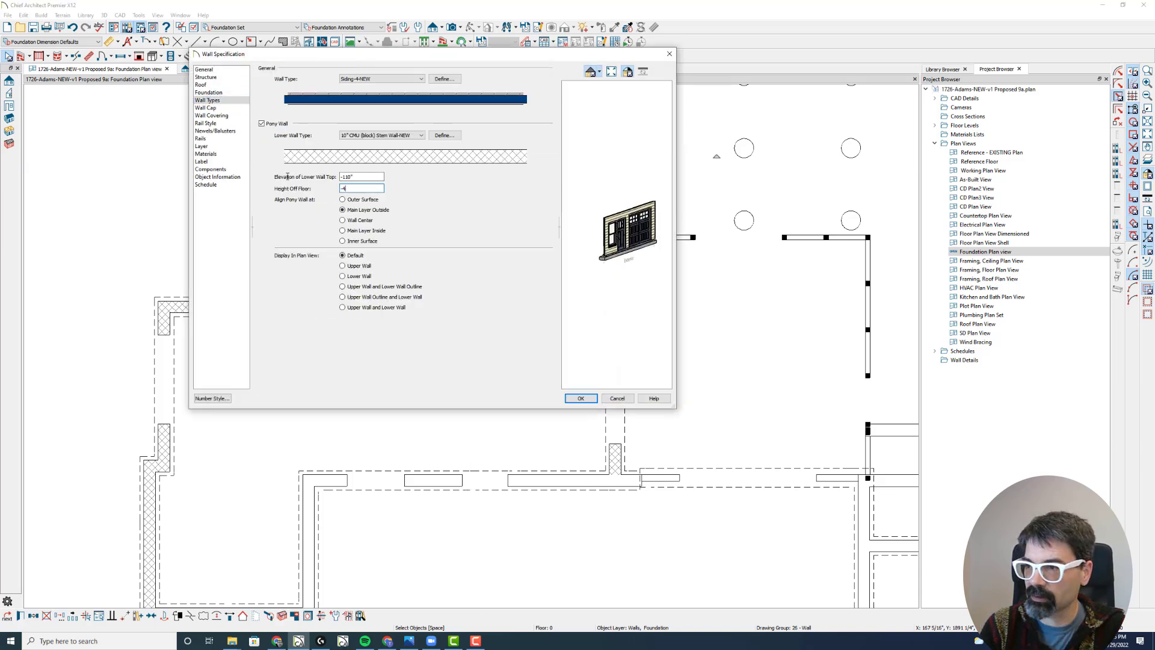
key(Return)
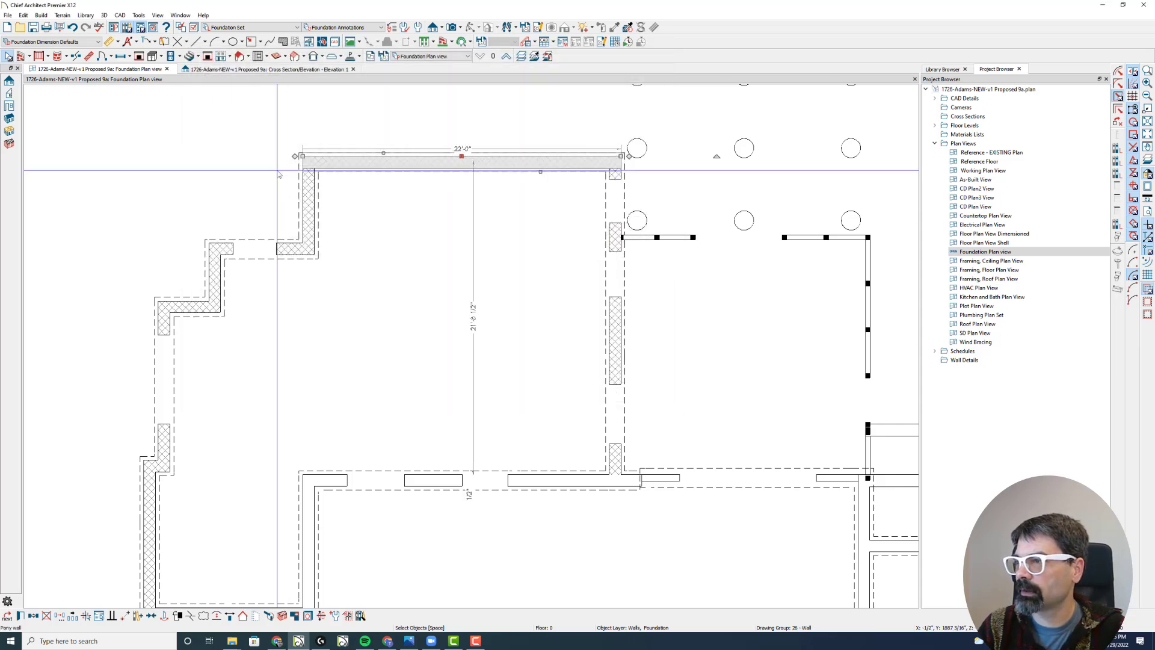
click(418, 220)
key(Escape)
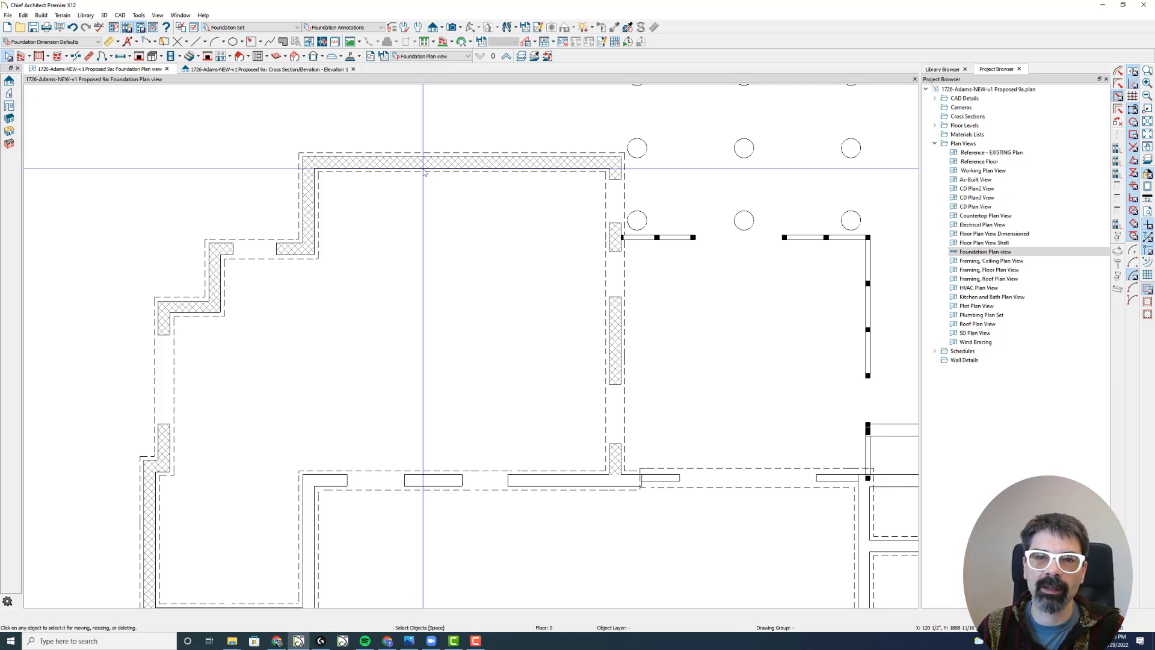
scroll(181, 495, up, 2)
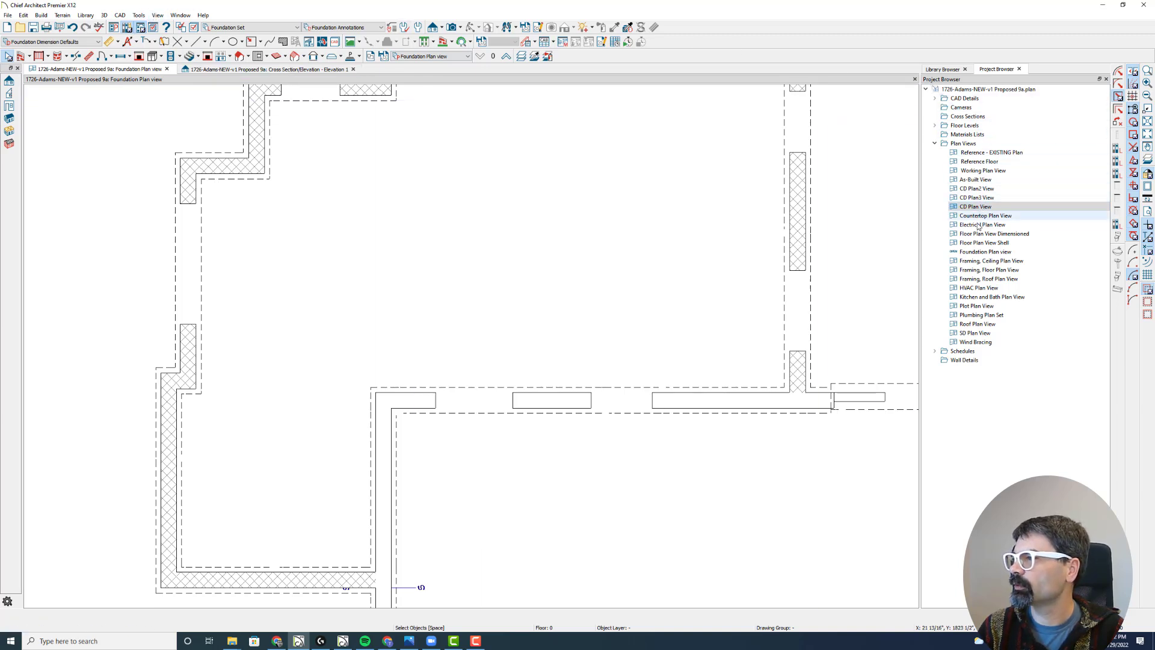
right_click(972, 253)
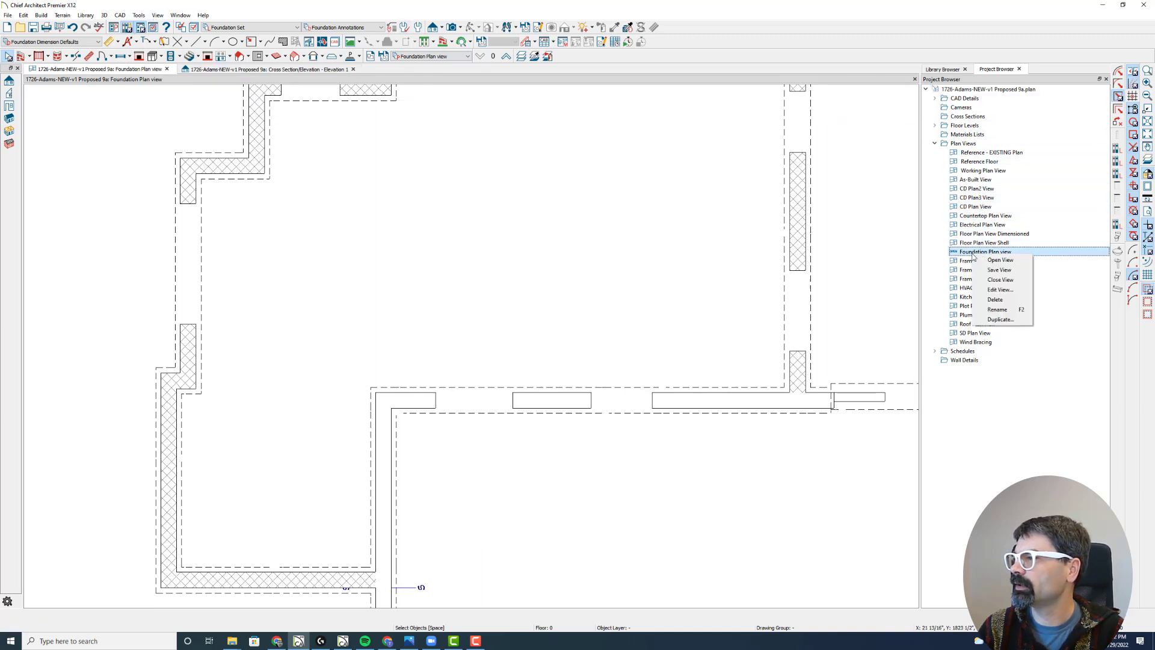
click(1000, 290)
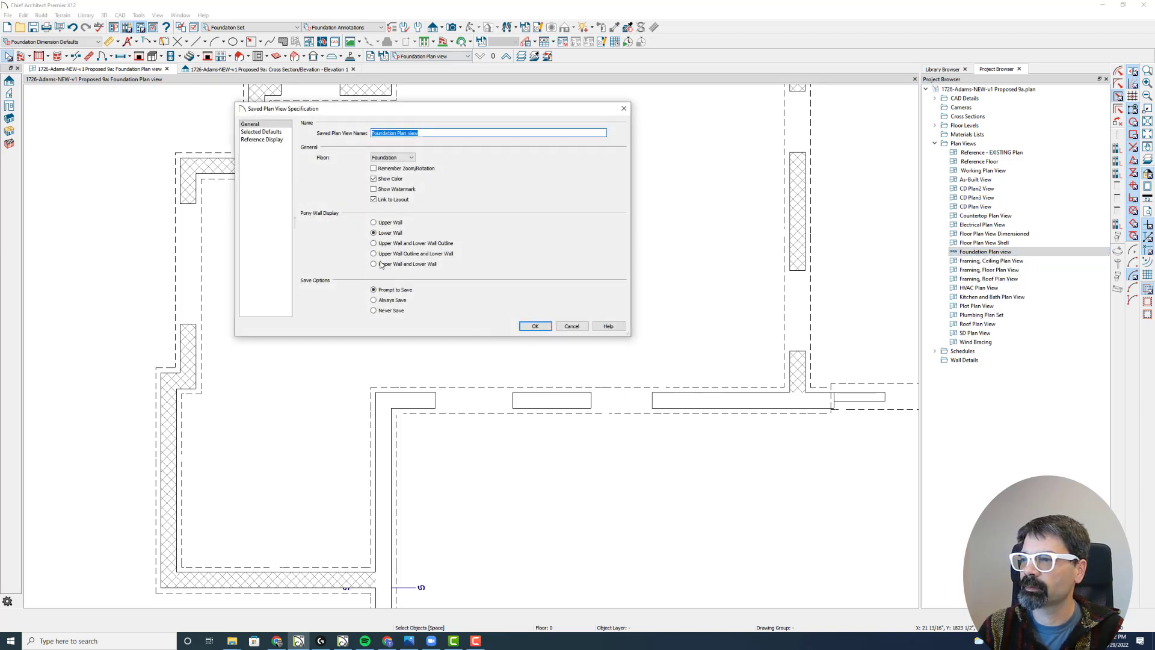
click(569, 326)
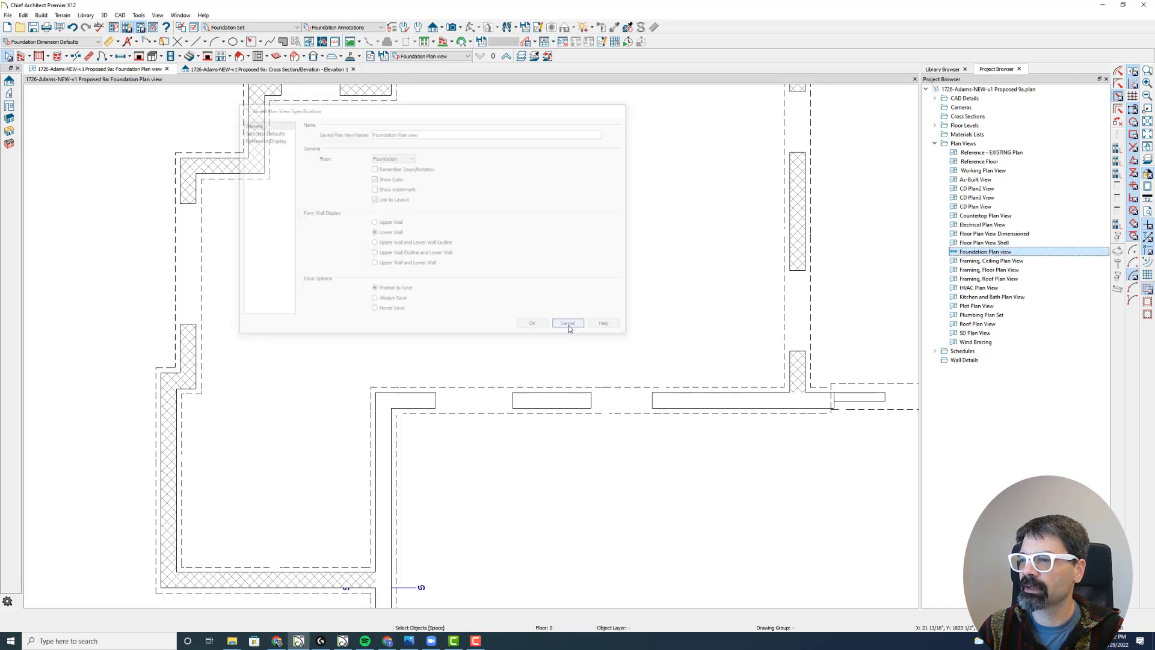